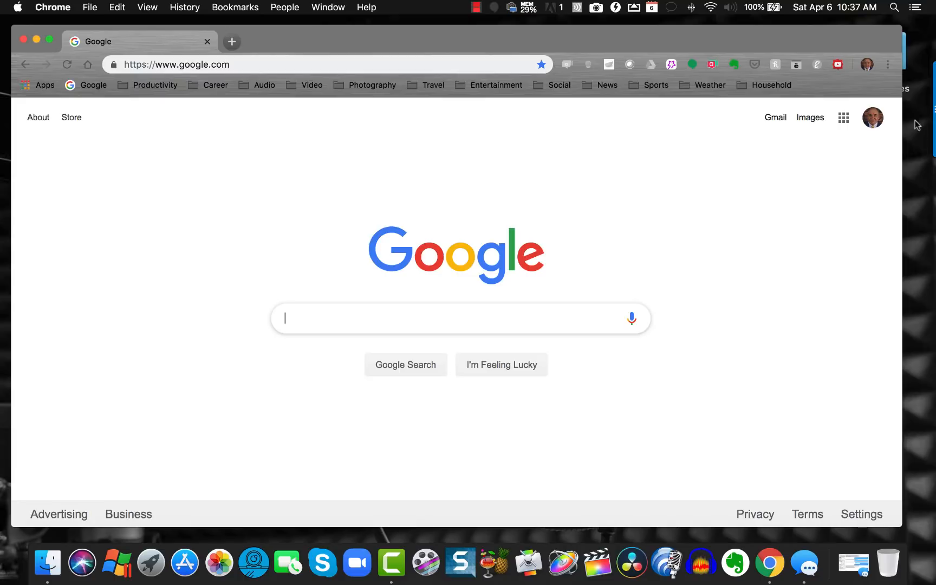
Step: Open Google Calendar from the Google home page and hide the 1 - Workouts calendar
left_click(843, 118)
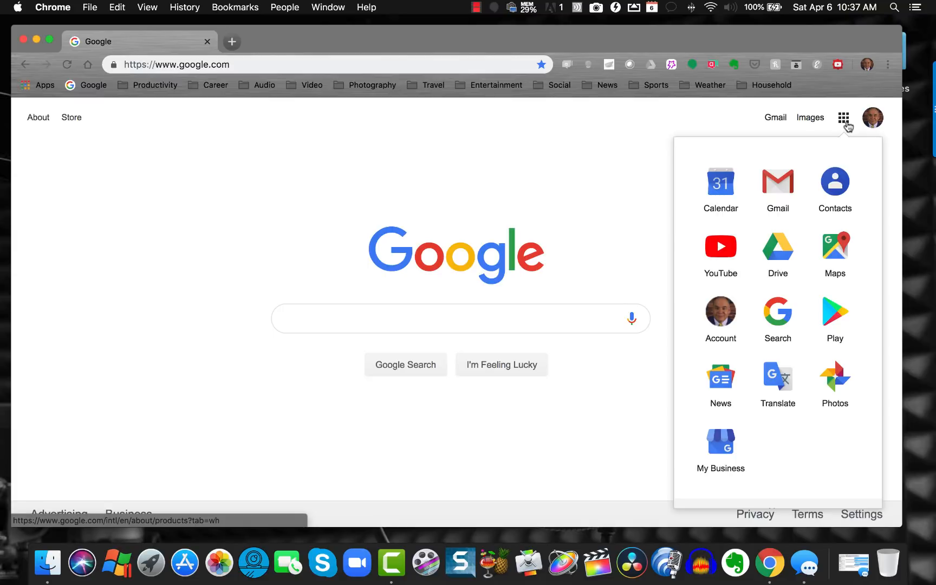
left_click(729, 177)
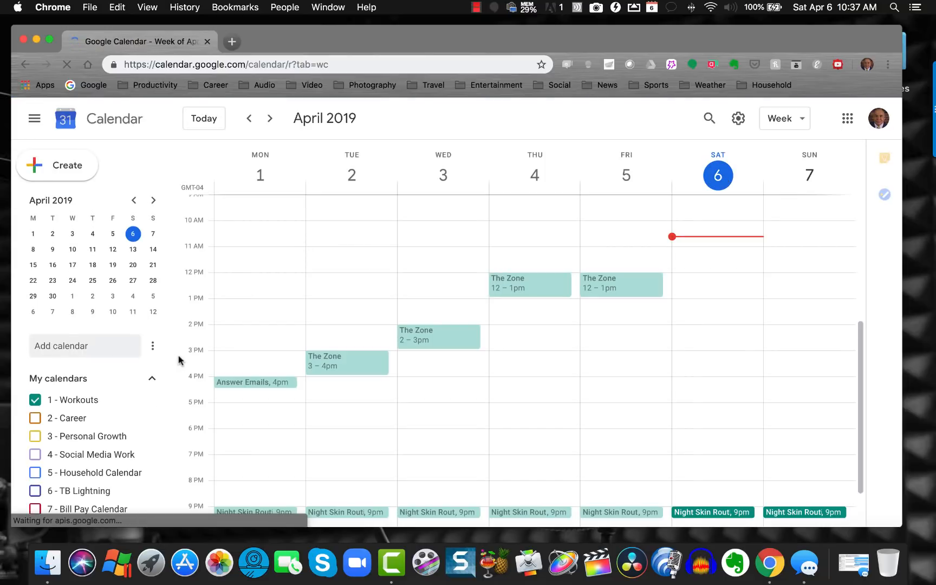
left_click(81, 400)
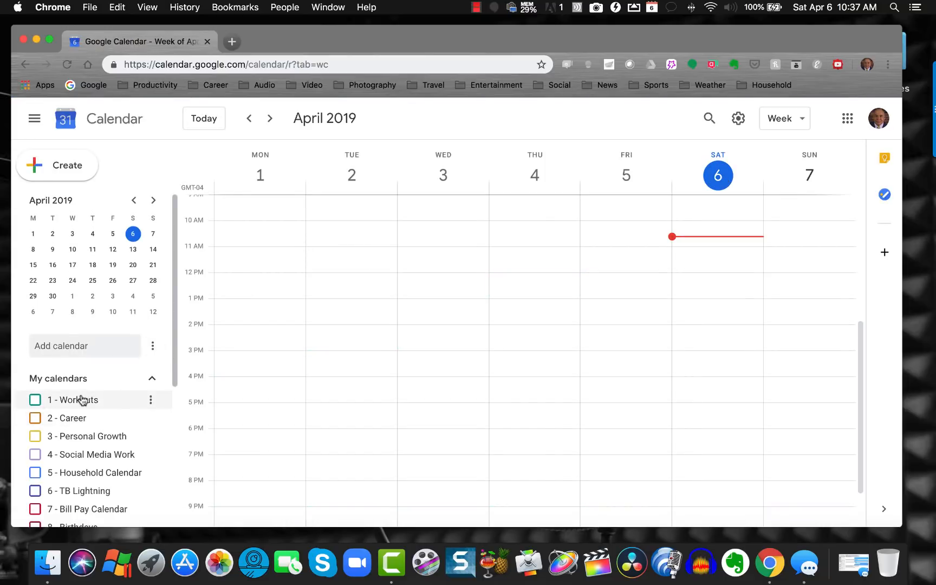
Step: Collapse the My calendars and Other calendars lists
scroll(81, 399, "down", 2)
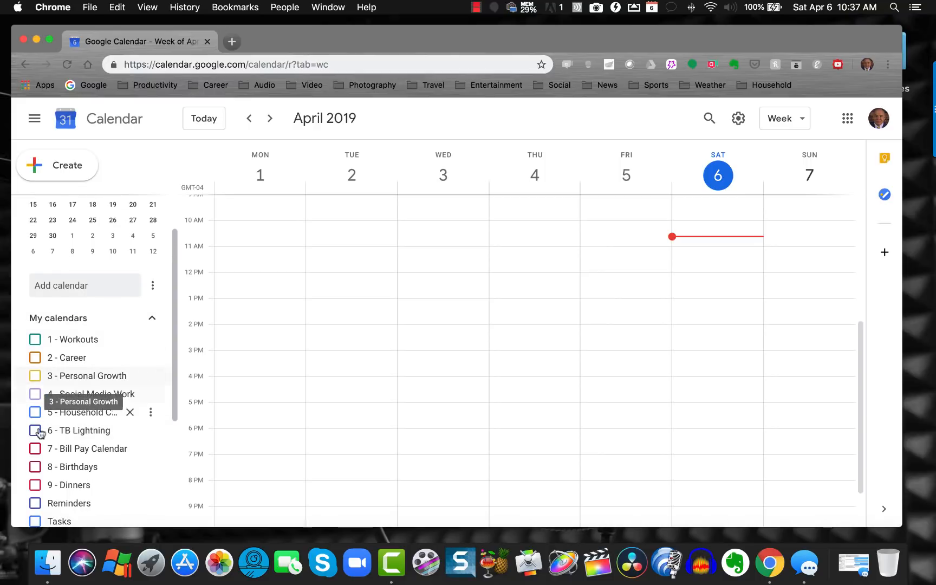
scroll(121, 426, "down", 2)
scroll(122, 443, "up", 2)
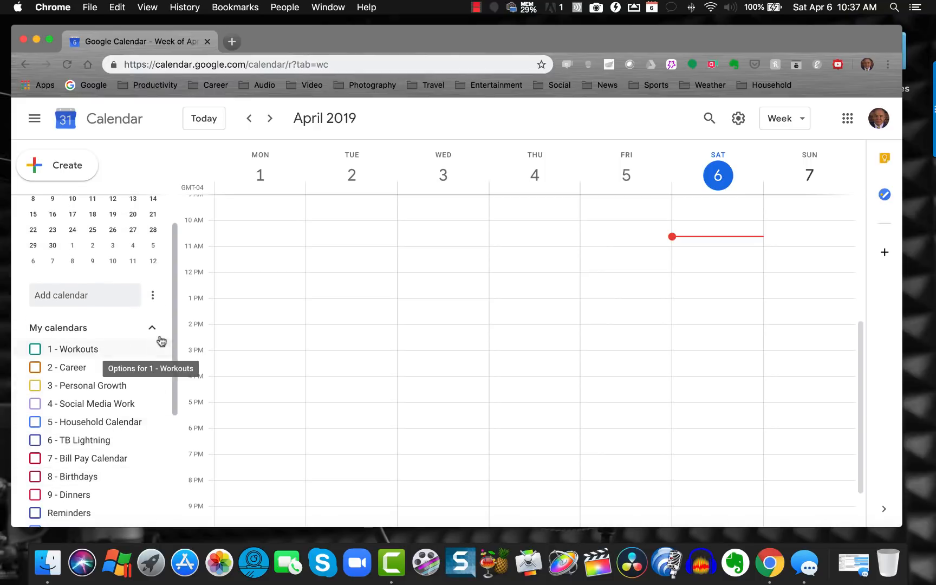
left_click(152, 328)
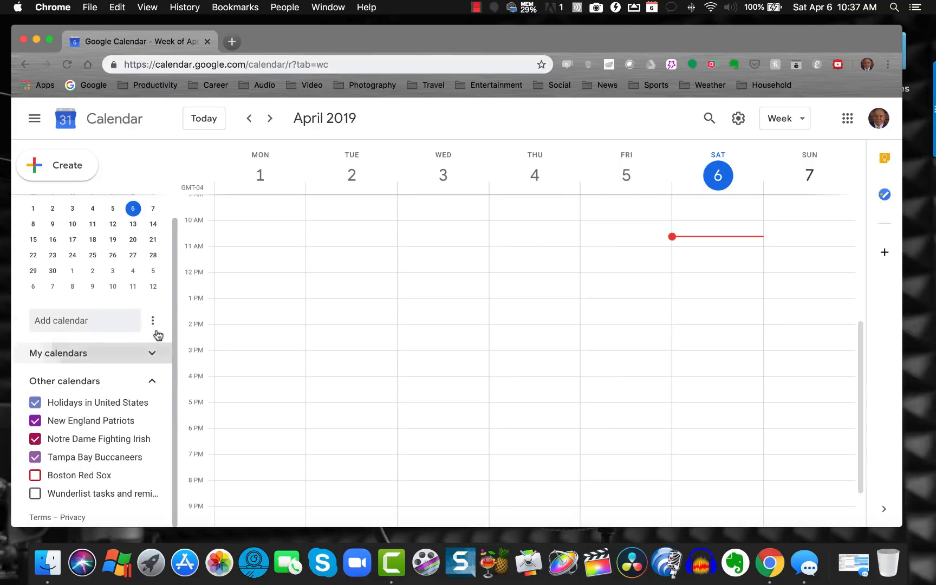
left_click(154, 384)
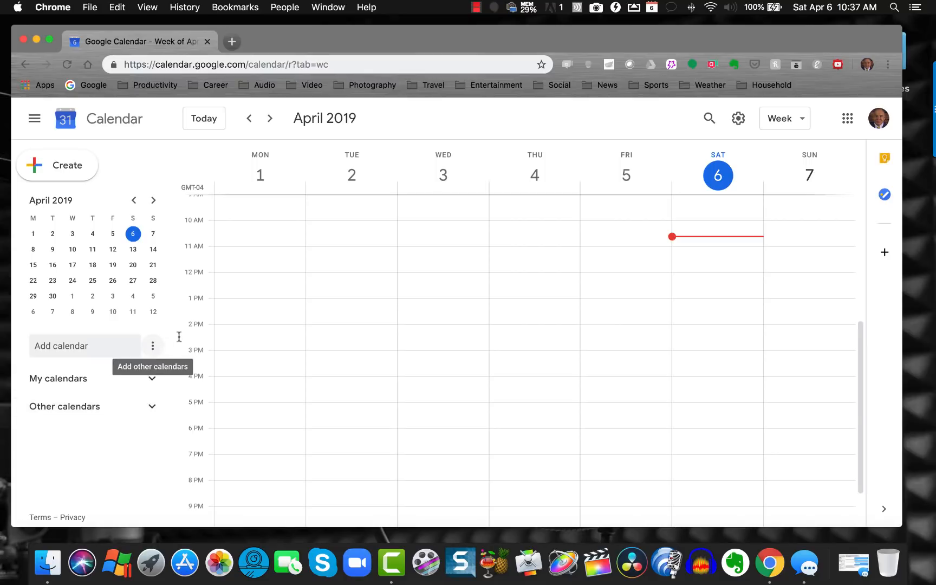
scroll(303, 311, "up", 1)
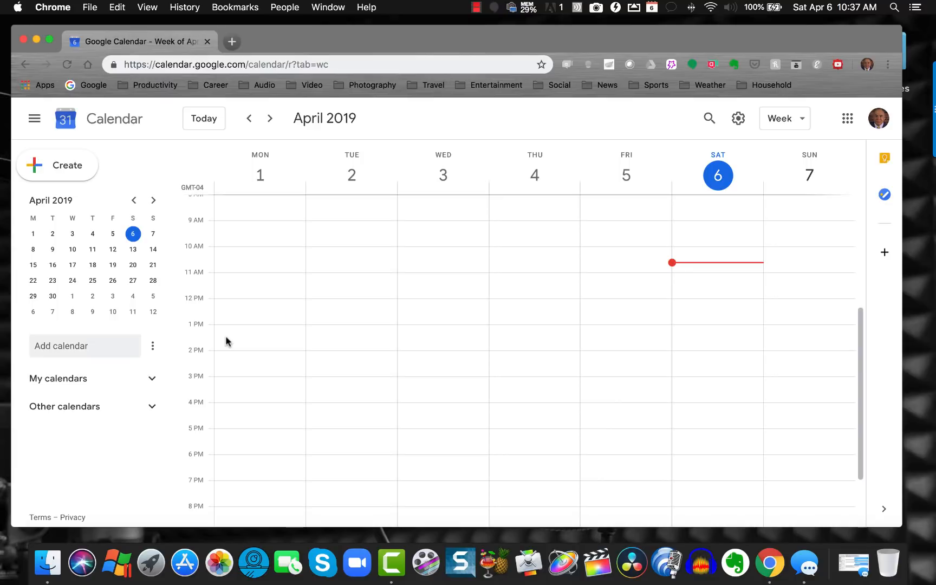
Step: Create a new calendar named Project 1 and return to the week view
left_click(152, 346)
left_click(156, 351)
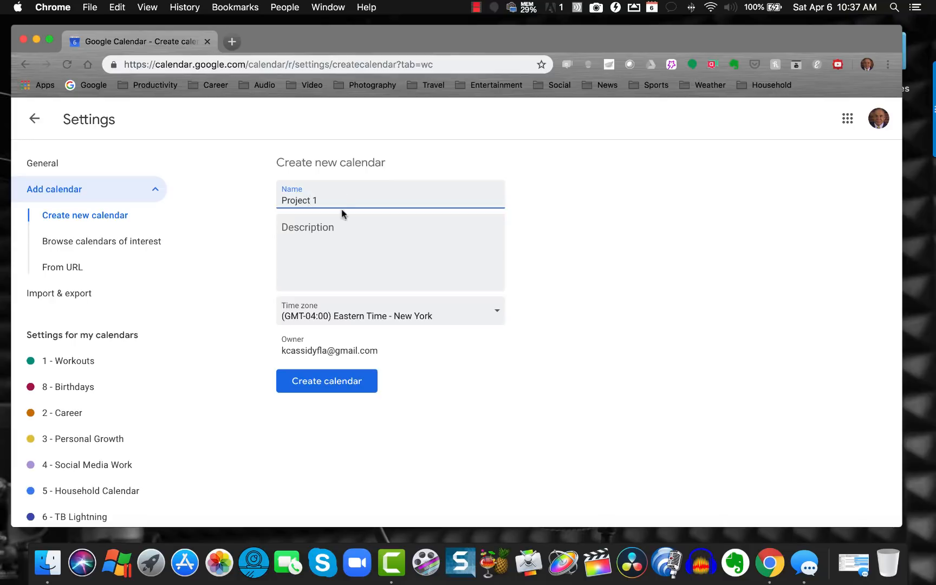
left_click(344, 382)
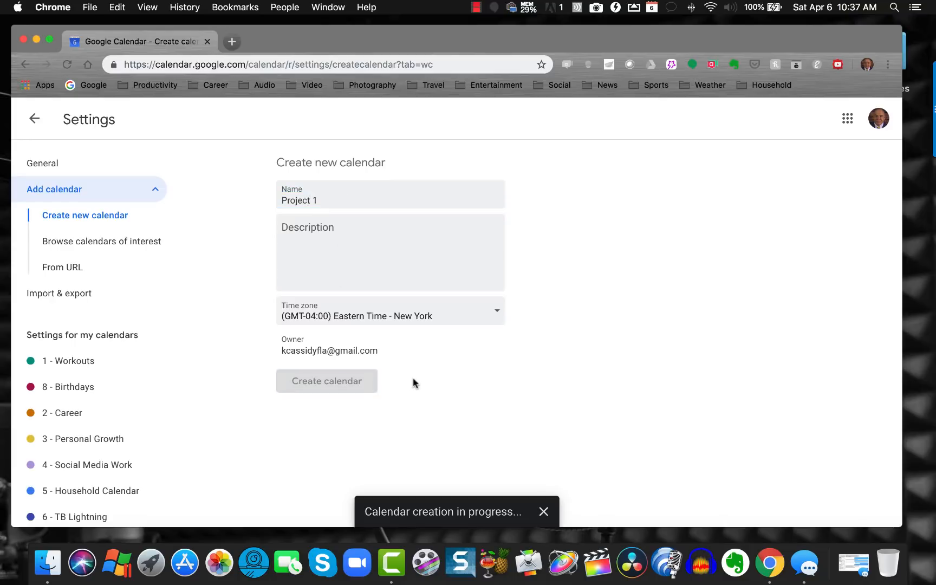
left_click(34, 119)
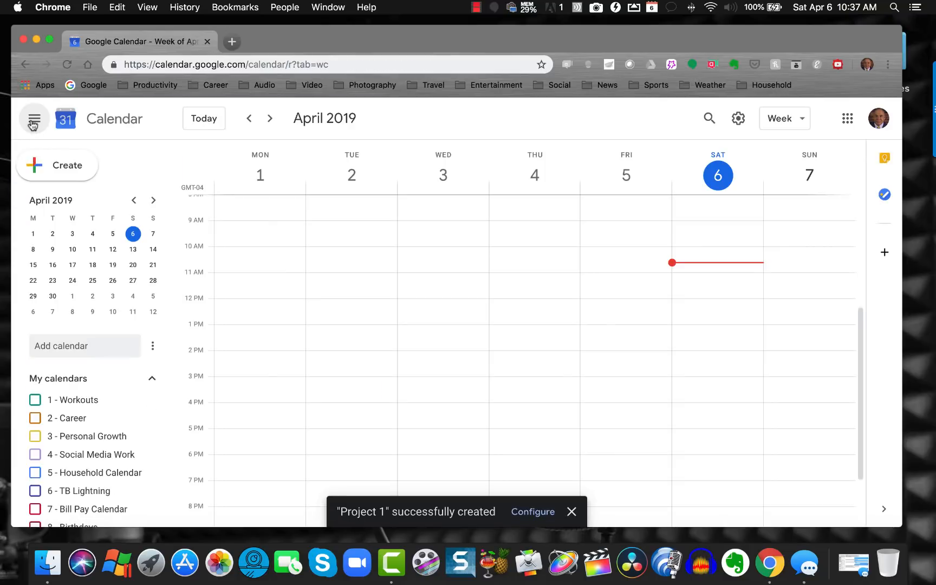
scroll(149, 369, "down", 4)
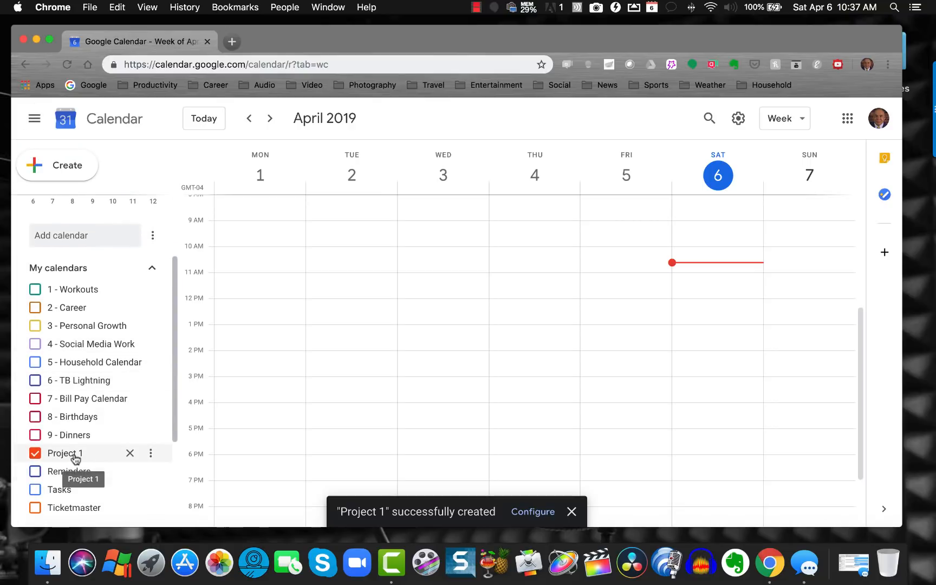
Step: Create a new calendar named Project 2
left_click(153, 235)
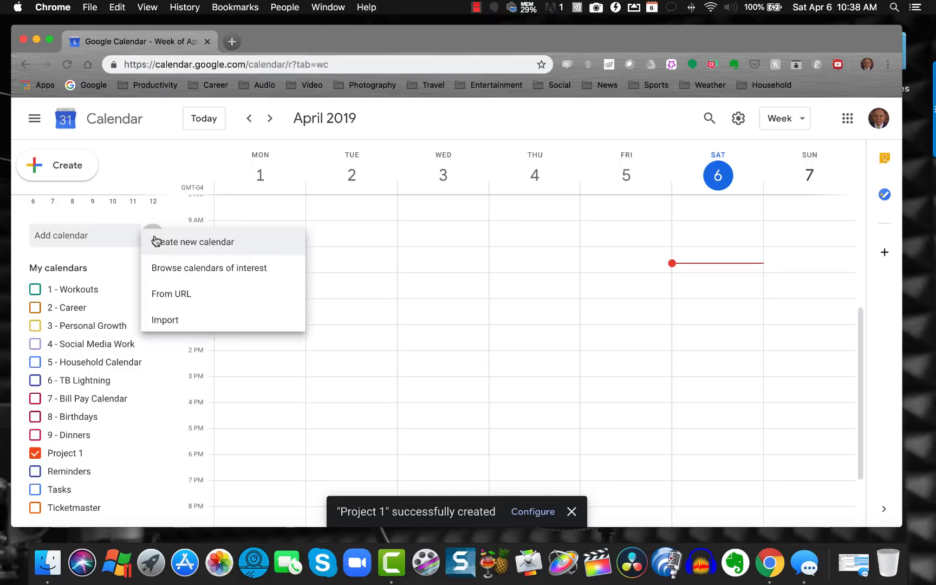
left_click(170, 250)
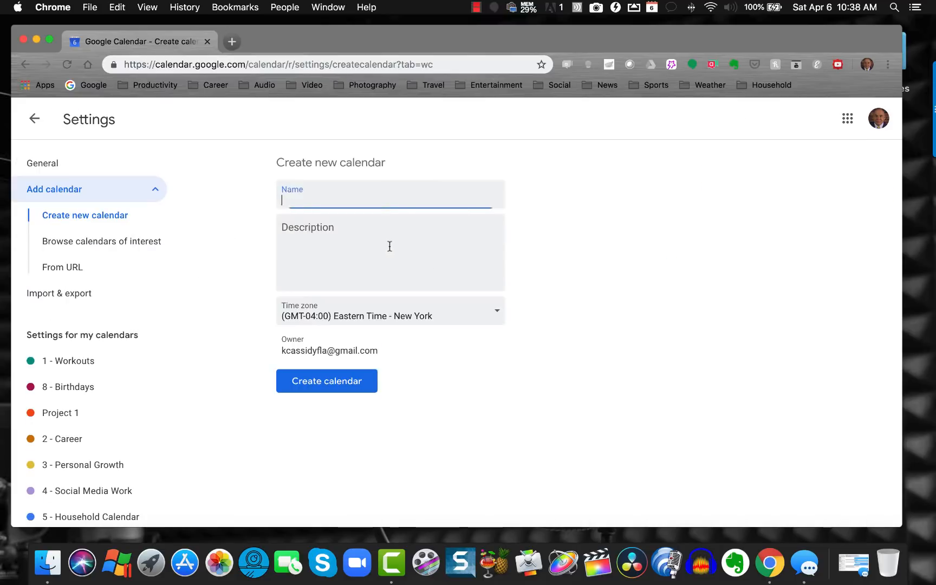
type("Project 2")
left_click(340, 380)
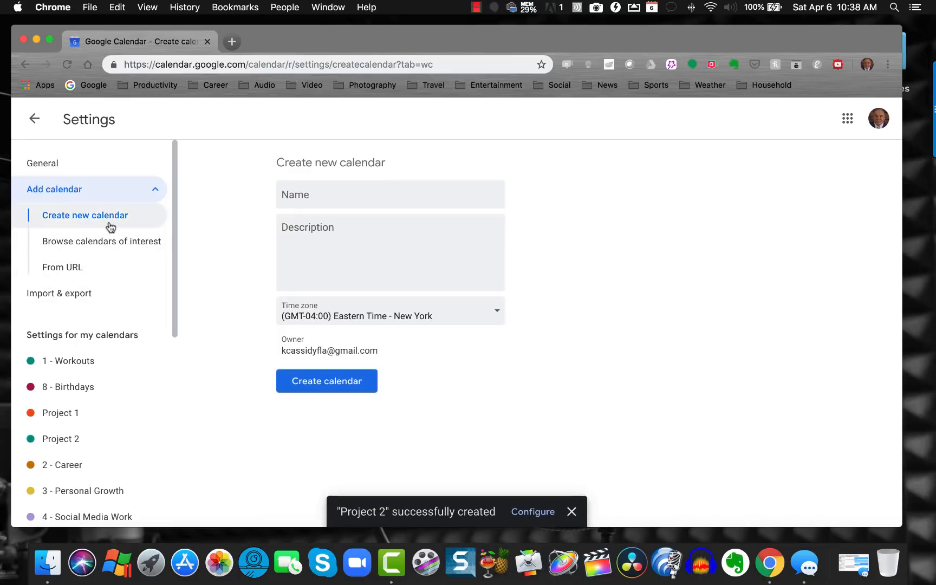
Step: Create another new calendar named Project 3
left_click(312, 191)
type("P")
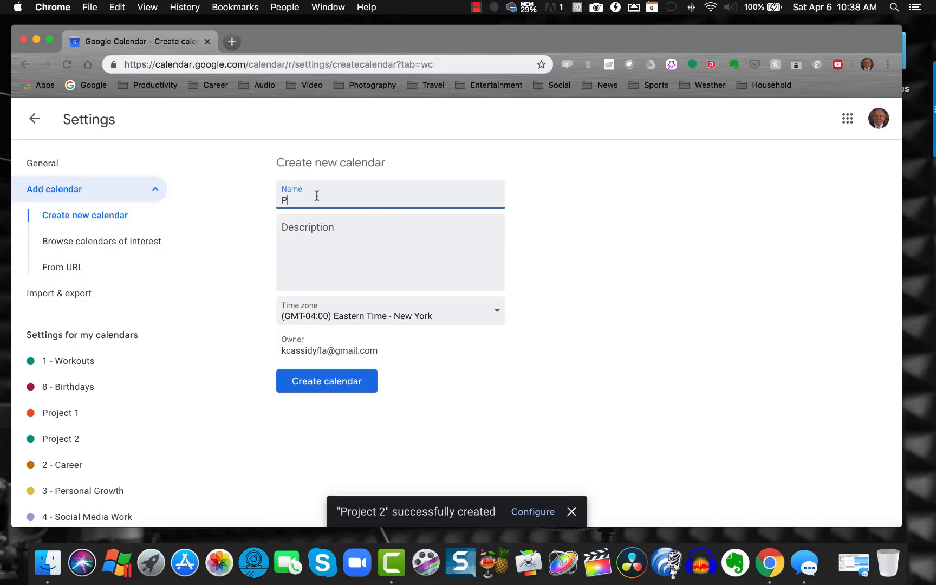
type("roject 3")
left_click(348, 386)
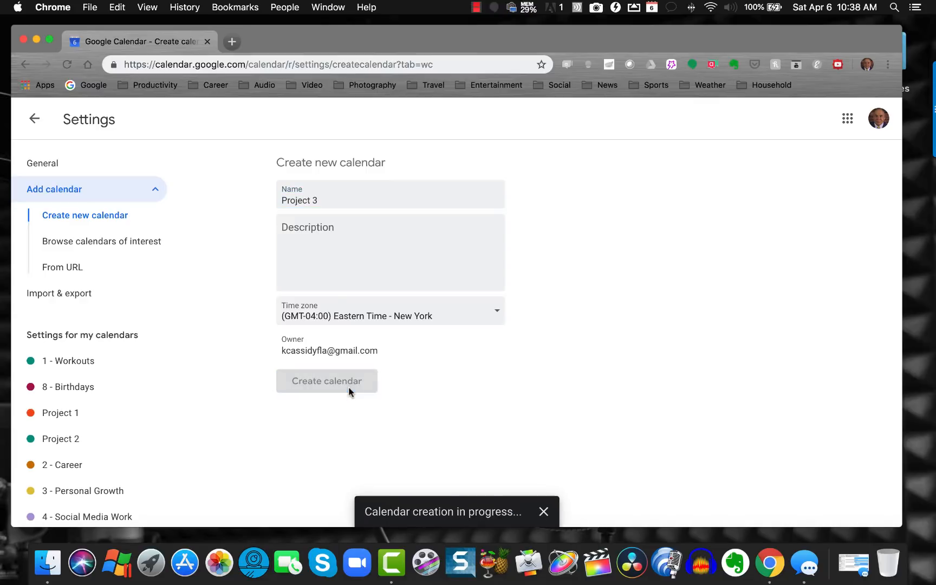
Step: Create a fourth project calendar named Project 4 and return to the week view
left_click(113, 215)
left_click(298, 199)
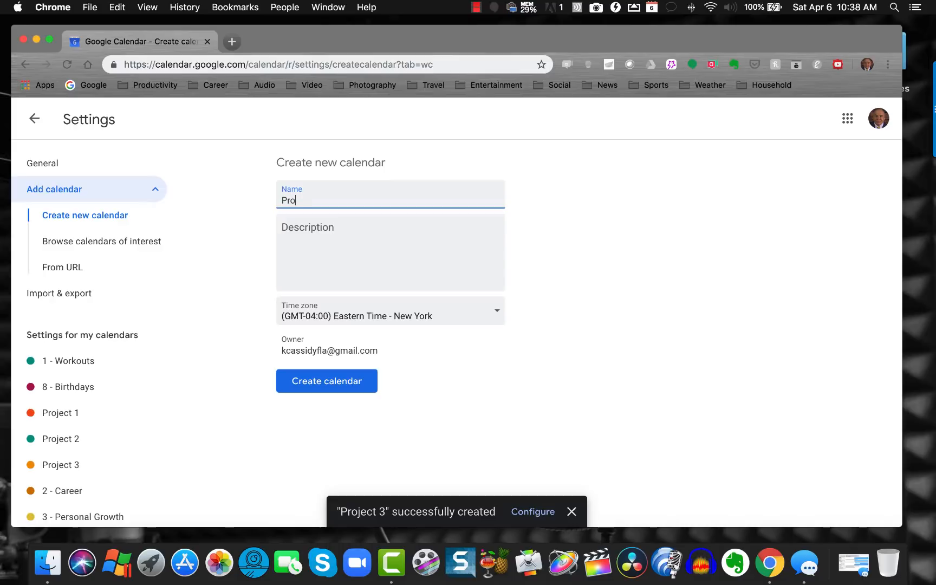
type("Project 4")
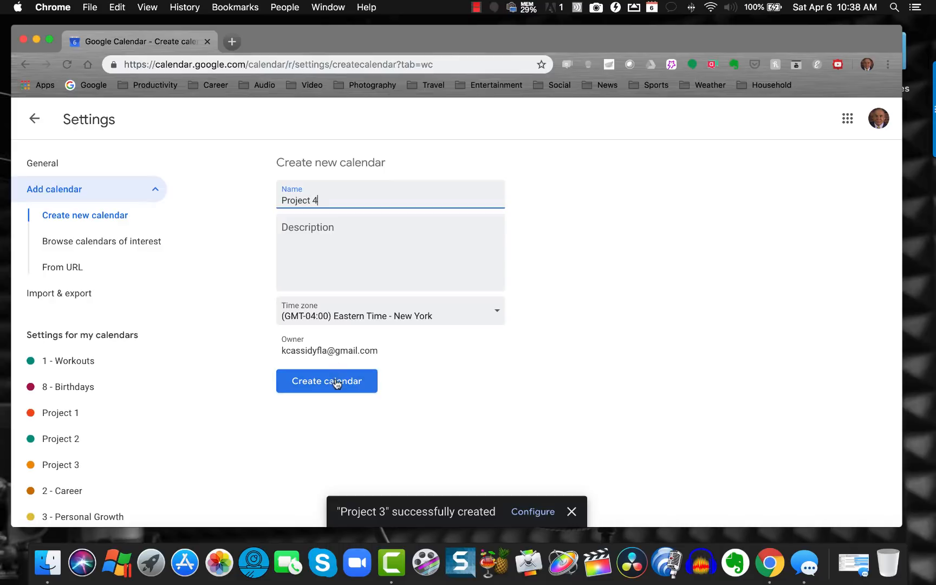
left_click(334, 379)
scroll(142, 353, "down", 5)
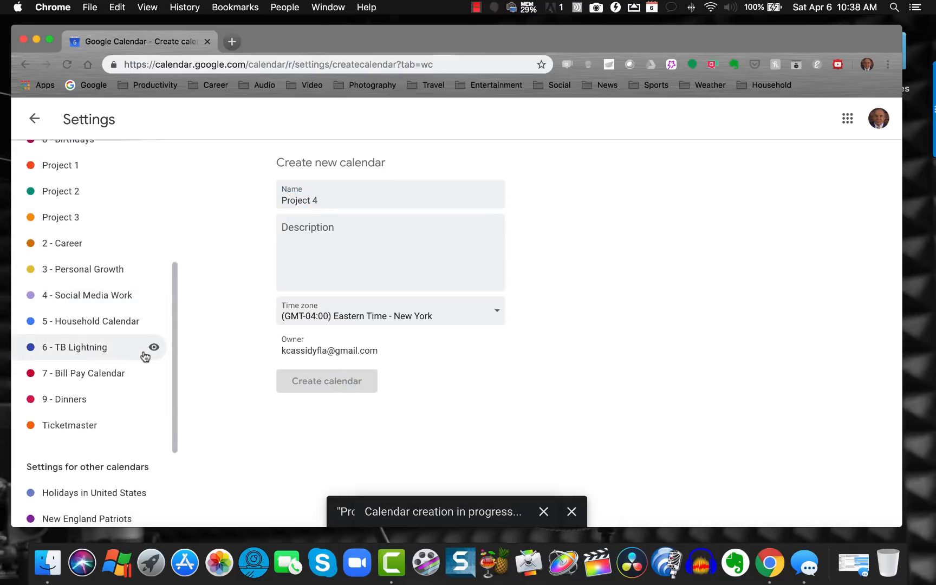
left_click(34, 118)
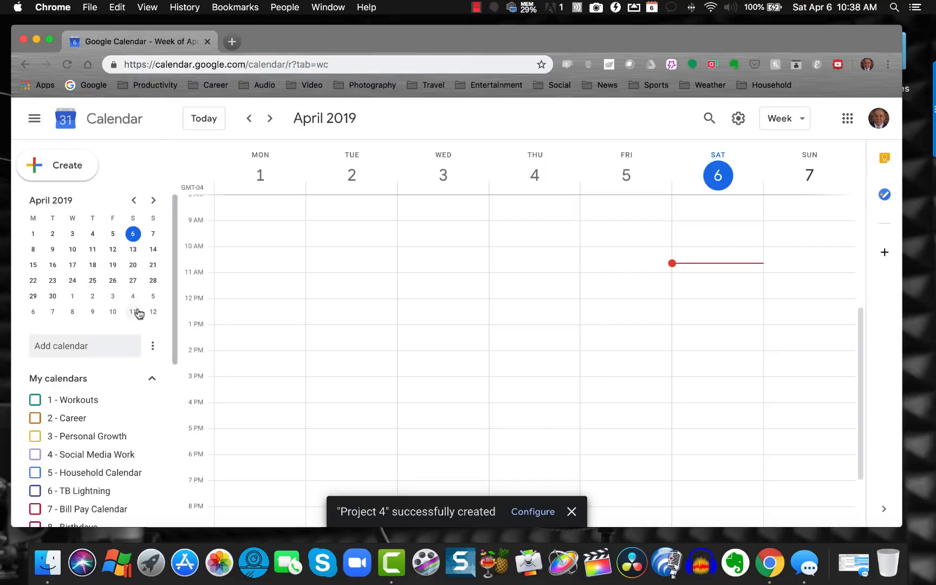
Step: Uncheck the Project 1 calendar and look through its settings and the general settings
scroll(138, 313, "down", 4)
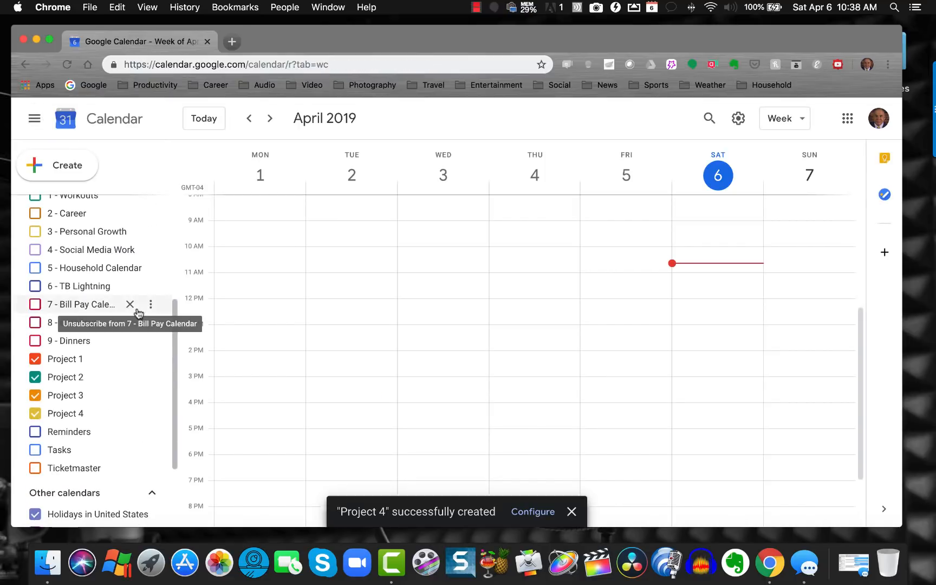
left_click(82, 361)
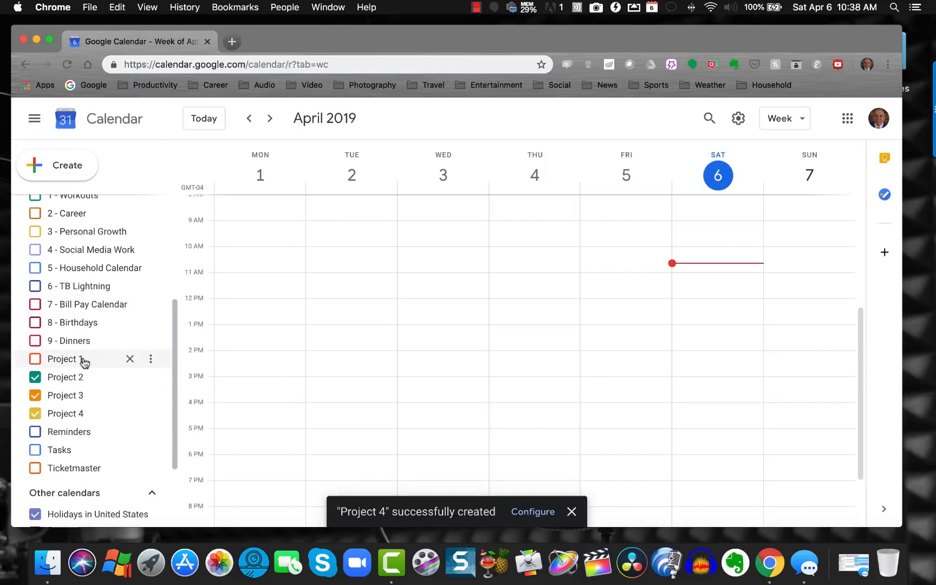
left_click(151, 360)
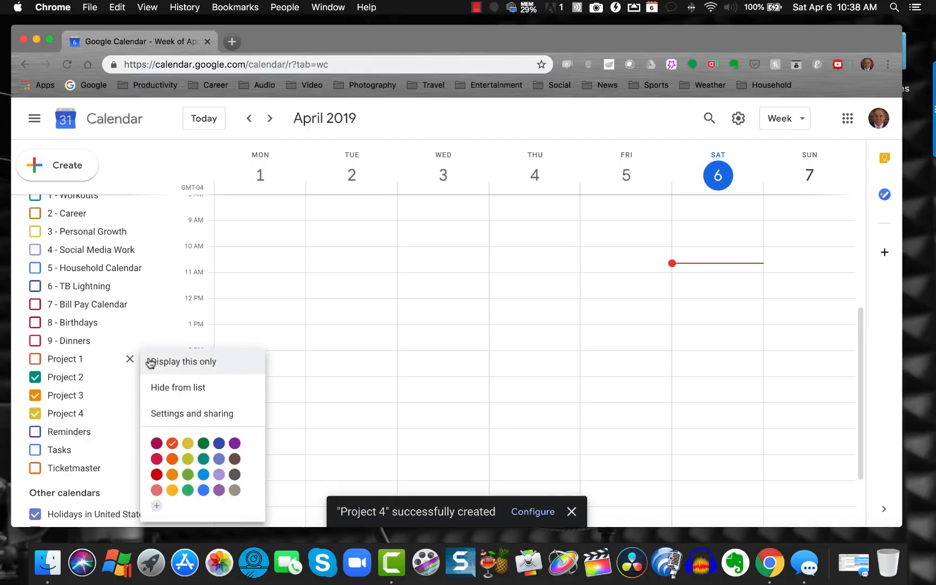
left_click(181, 420)
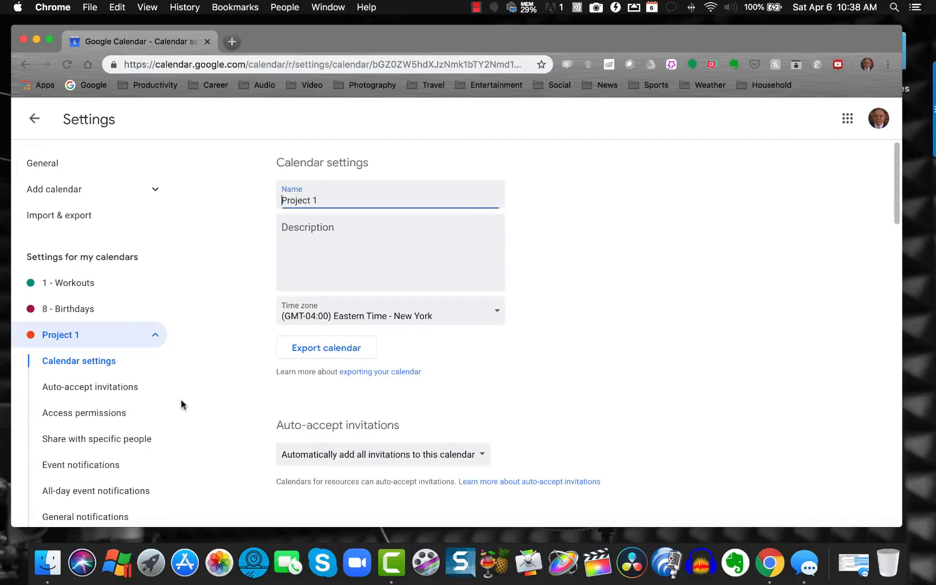
left_click(99, 163)
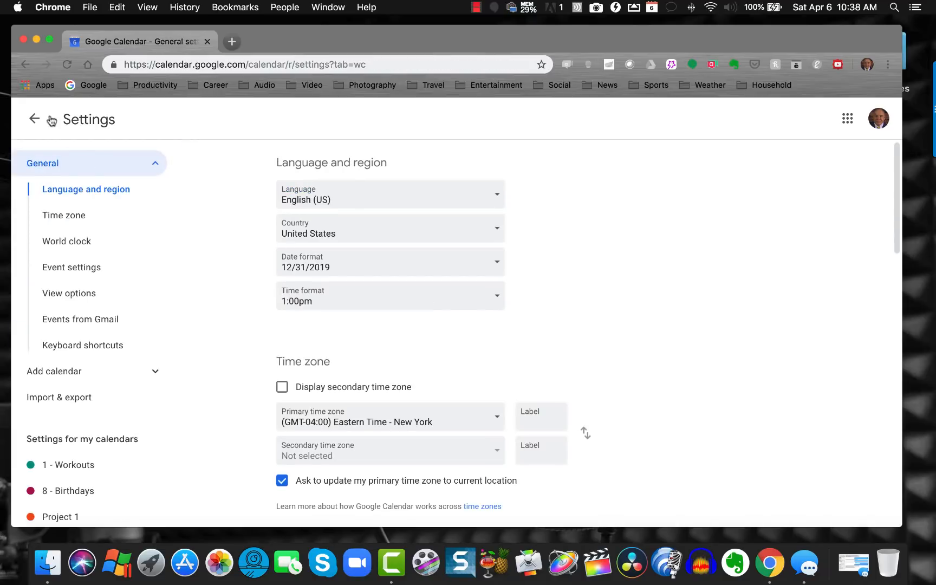
left_click(35, 118)
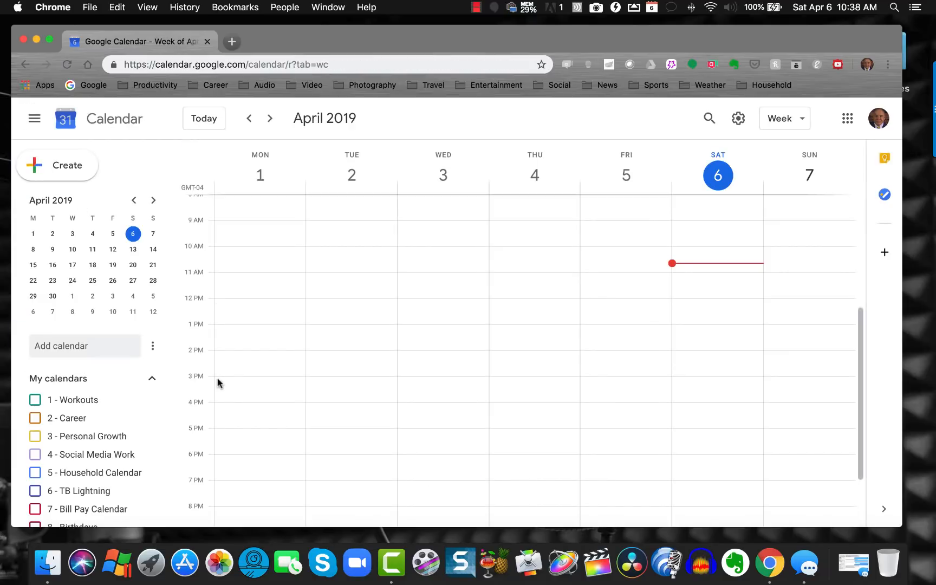
Step: Start an event titled Project 1 on Monday, April 1 at 8:00am and assign it to the Project 1 calendar
scroll(229, 300, "up", 2)
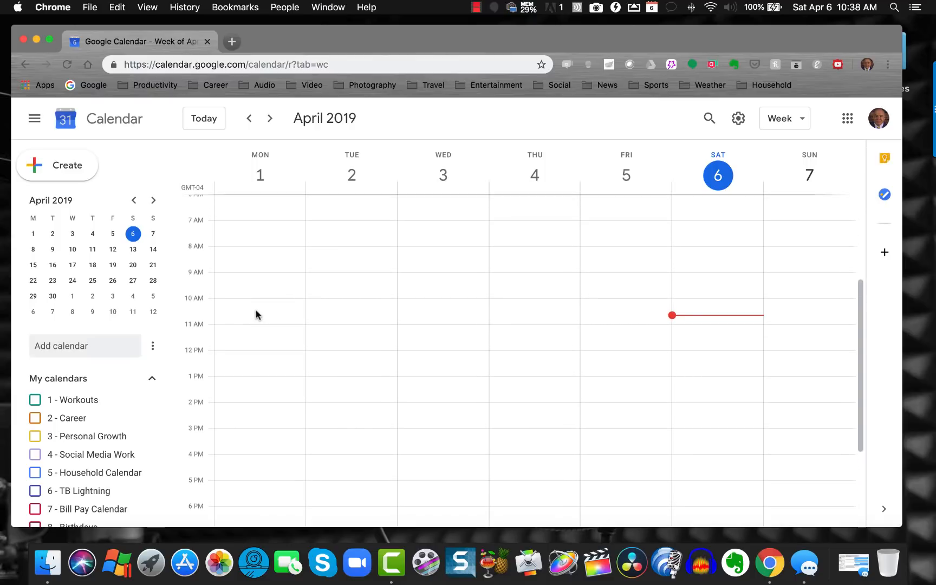
scroll(255, 303, "up", 1)
left_click(252, 263)
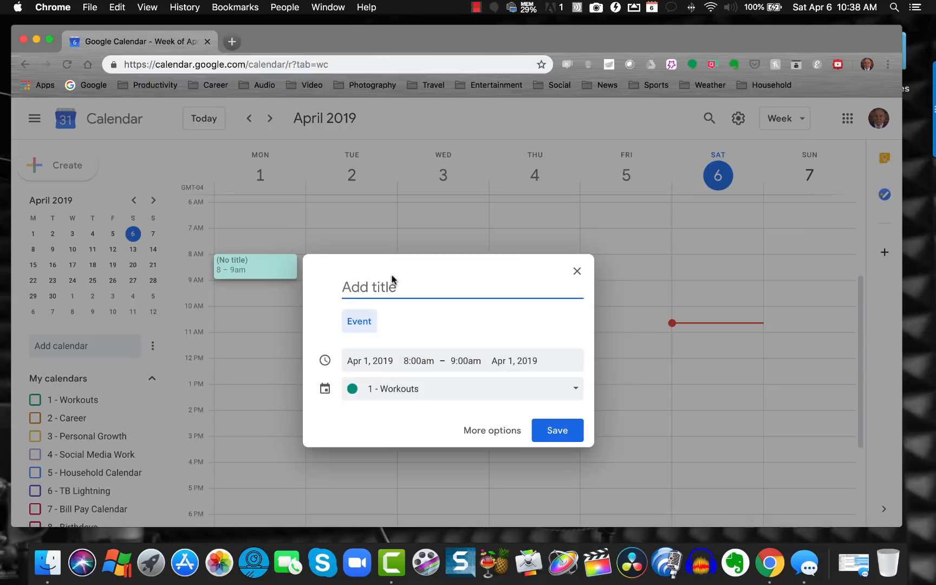
type("Project 1")
left_click(433, 390)
left_click(428, 403)
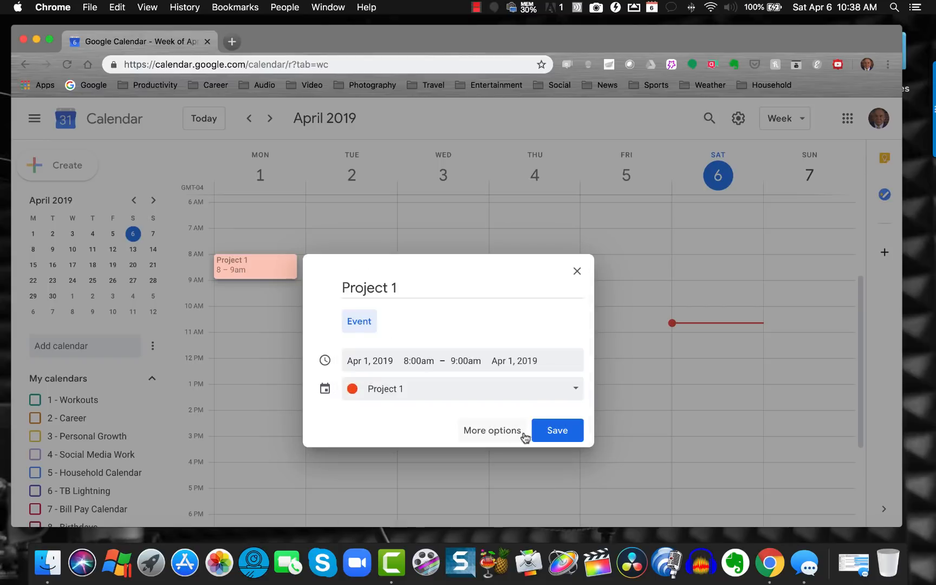
Step: Set the Project 1 event to end at 10:00am and repeat every weekday (Monday to Friday), and save it
left_click(492, 430)
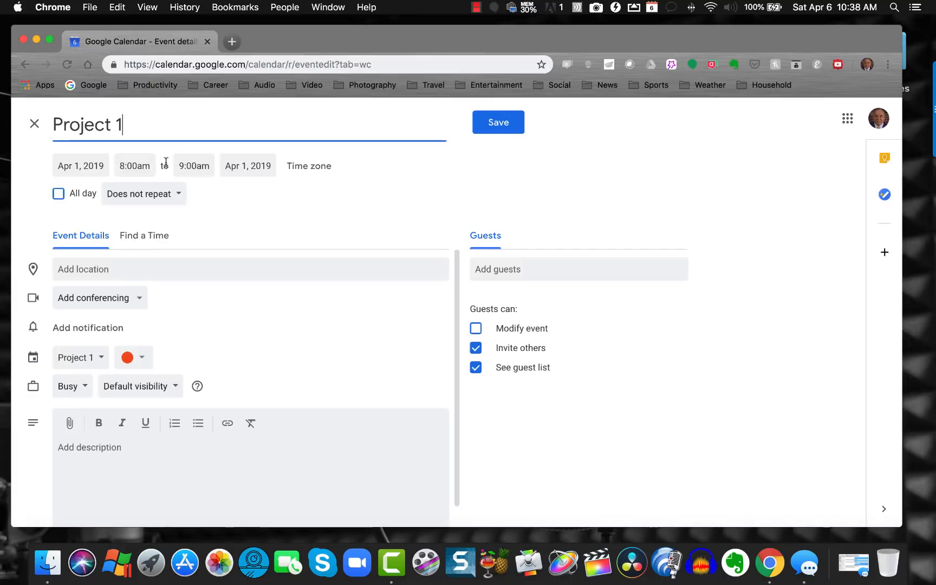
left_click(186, 169)
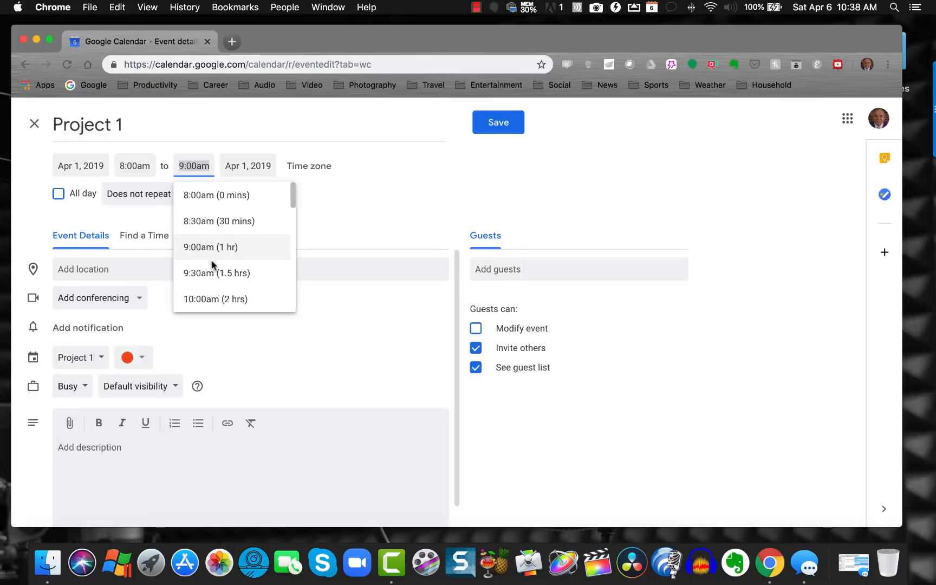
left_click(218, 305)
left_click(168, 197)
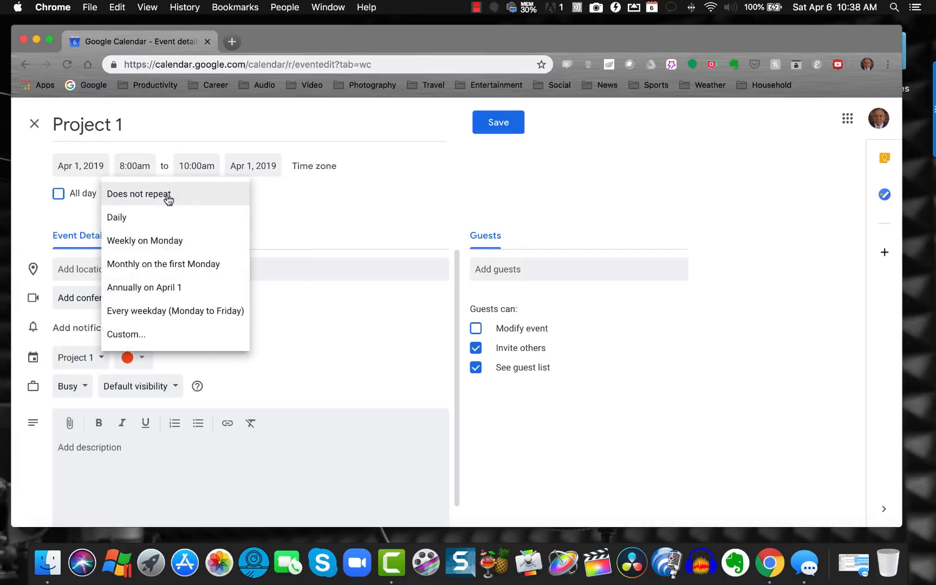
left_click(171, 311)
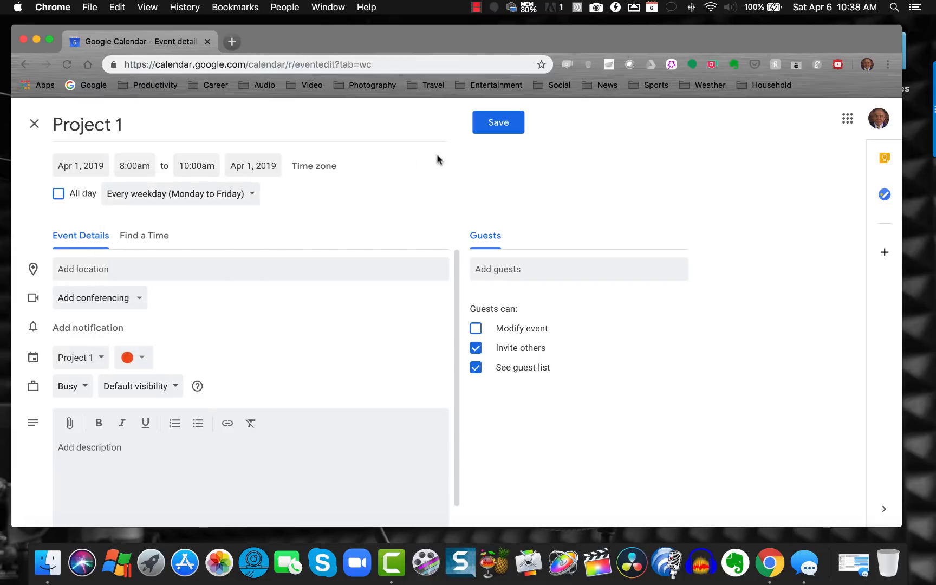
left_click(497, 122)
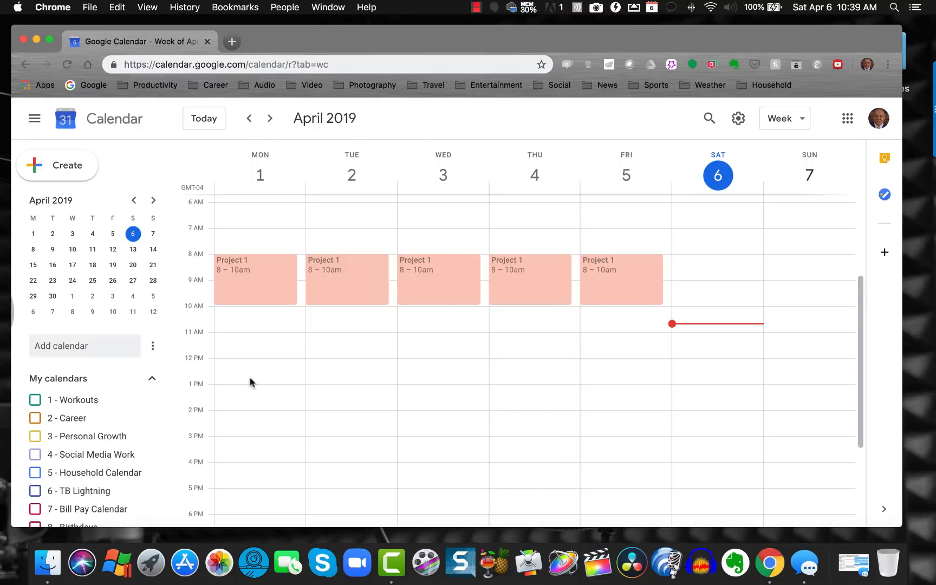
Step: Start an event titled Project 2 on Monday, April 1 from 10:00am to 12:00pm and assign it to the Project 2 calendar
scroll(120, 398, "down", 1)
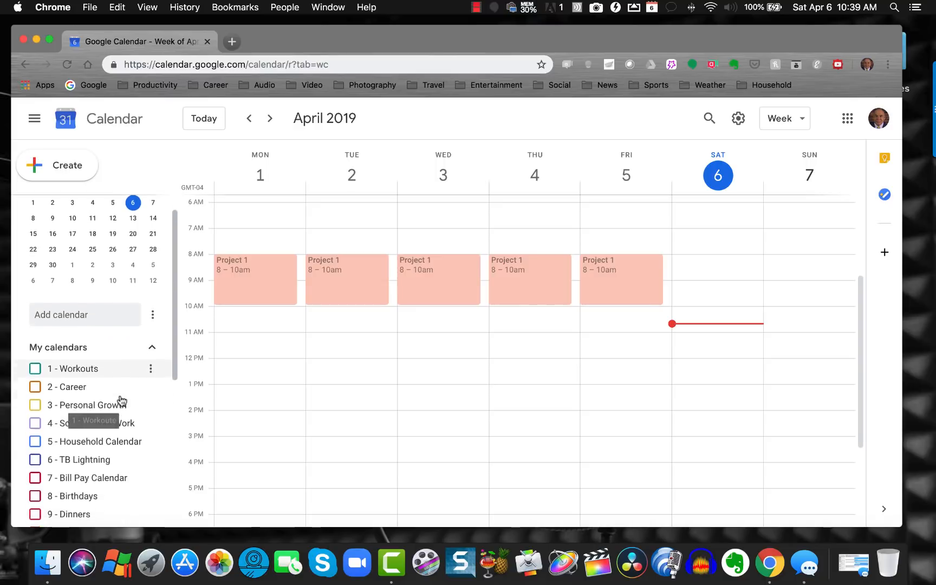
left_click(284, 319)
type("Project 2")
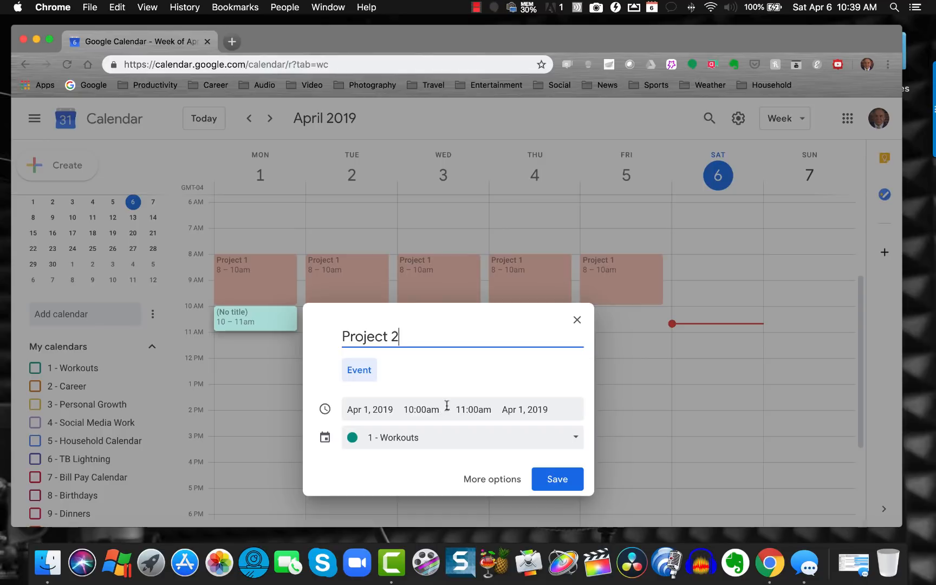
left_click(473, 409)
left_click(487, 380)
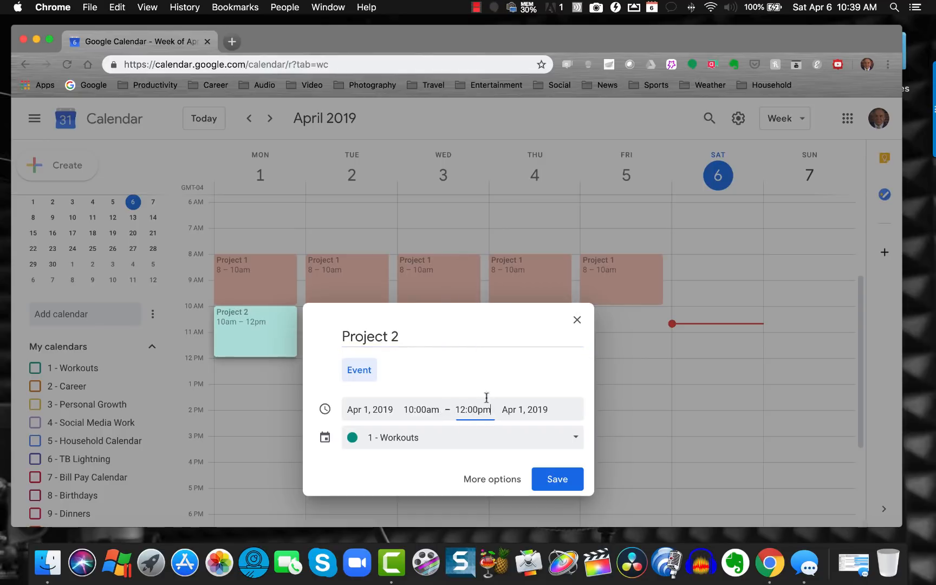
left_click(495, 437)
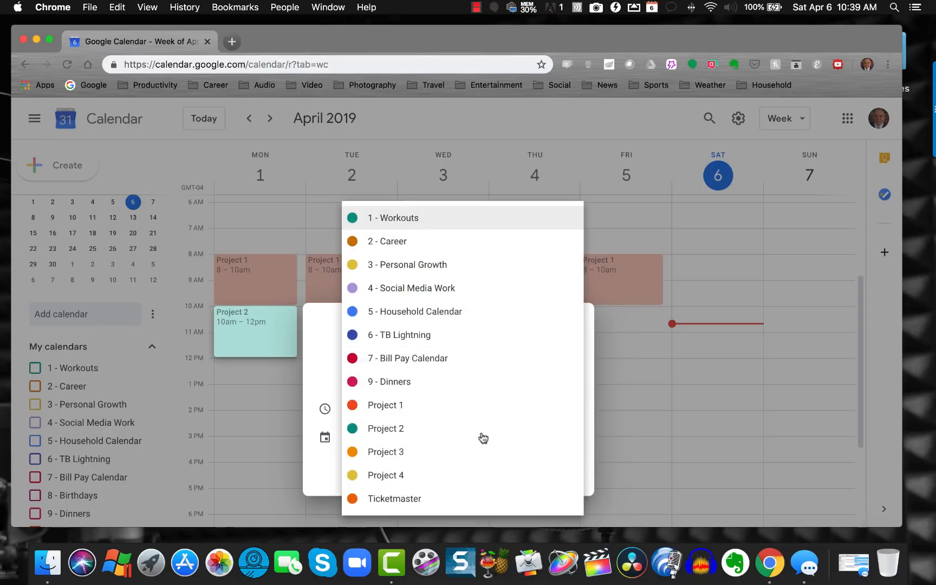
left_click(407, 428)
Step: Set the Project 2 event to repeat every weekday (Monday to Friday) and save it
left_click(494, 479)
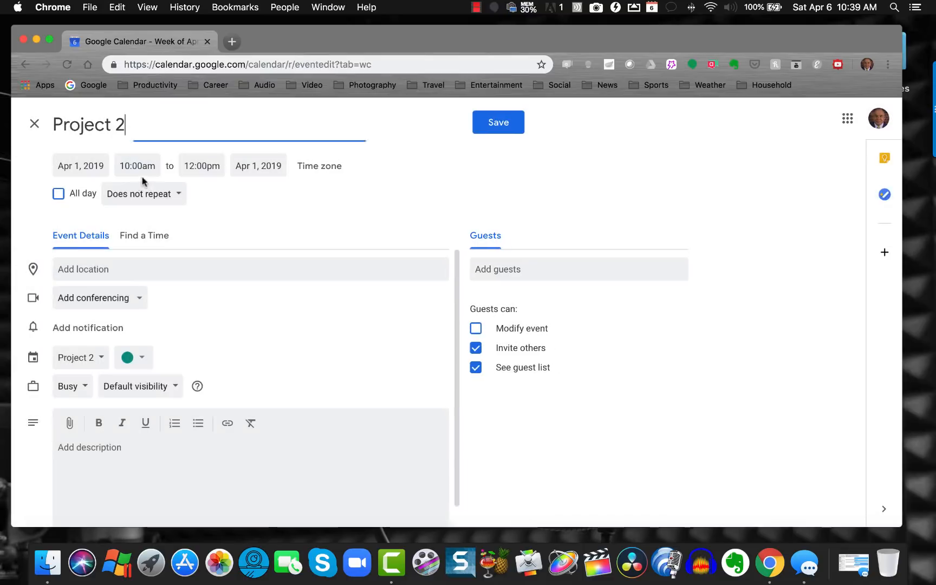
left_click(165, 195)
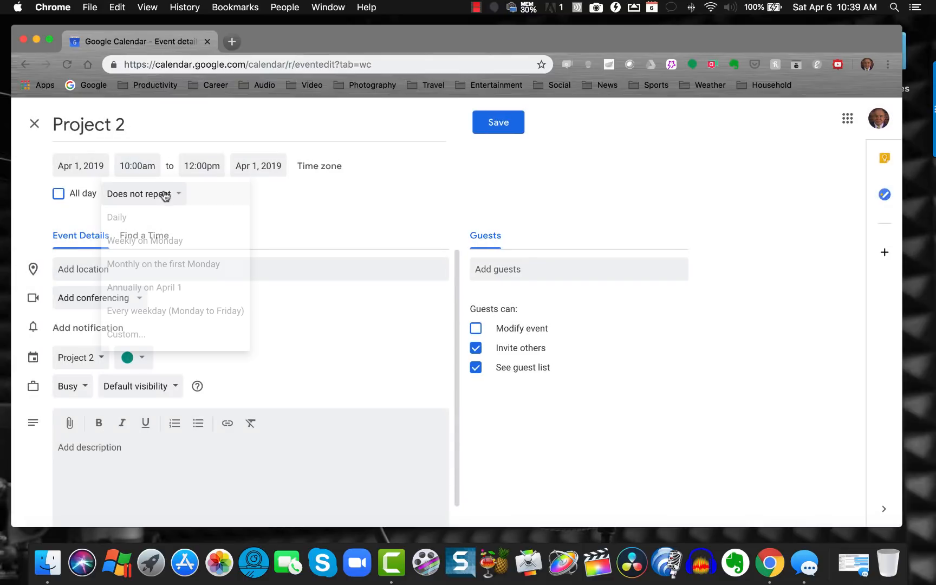
left_click(179, 309)
left_click(513, 124)
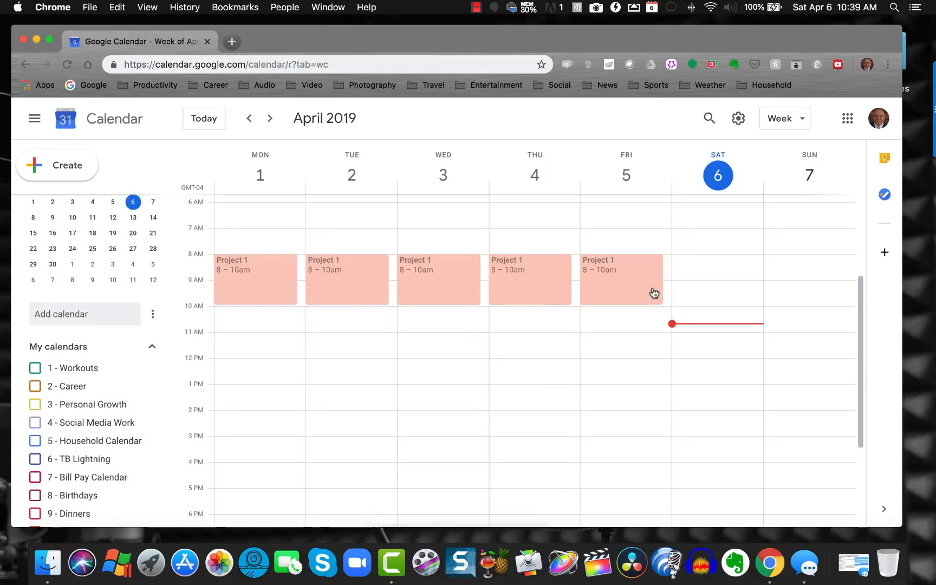
scroll(650, 346, "down", 2)
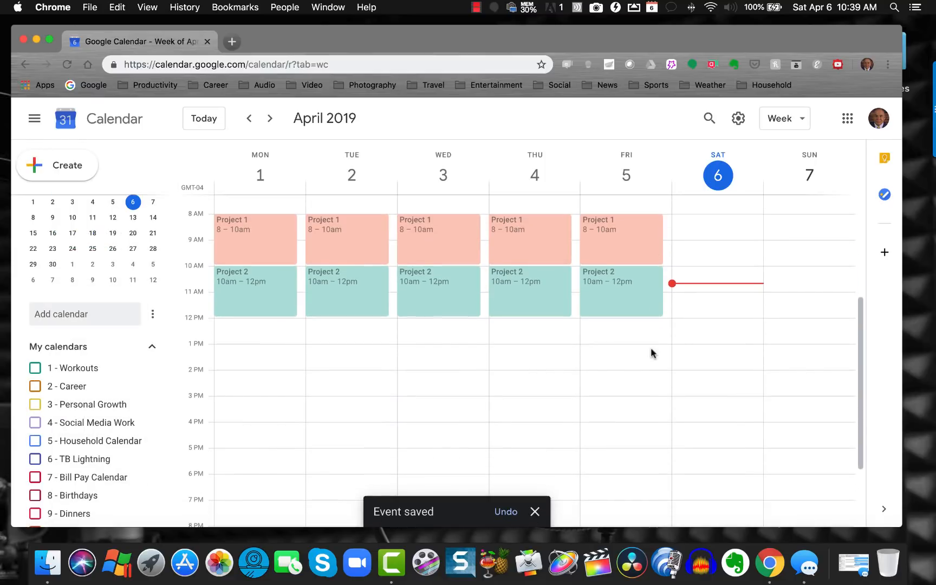
left_click(293, 325)
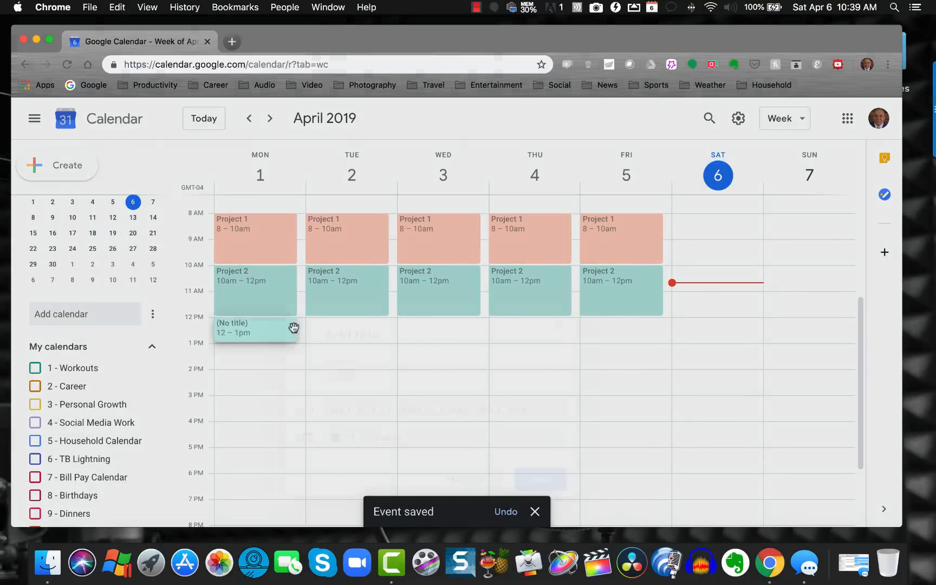
left_click(576, 323)
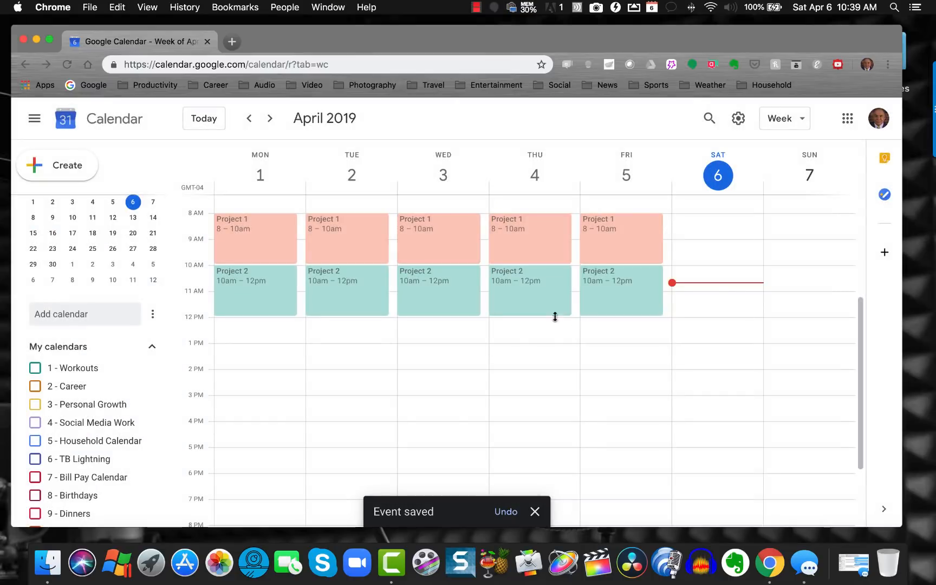
Step: Create a new calendar named Emails and return to the week view
scroll(146, 282, "up", 2)
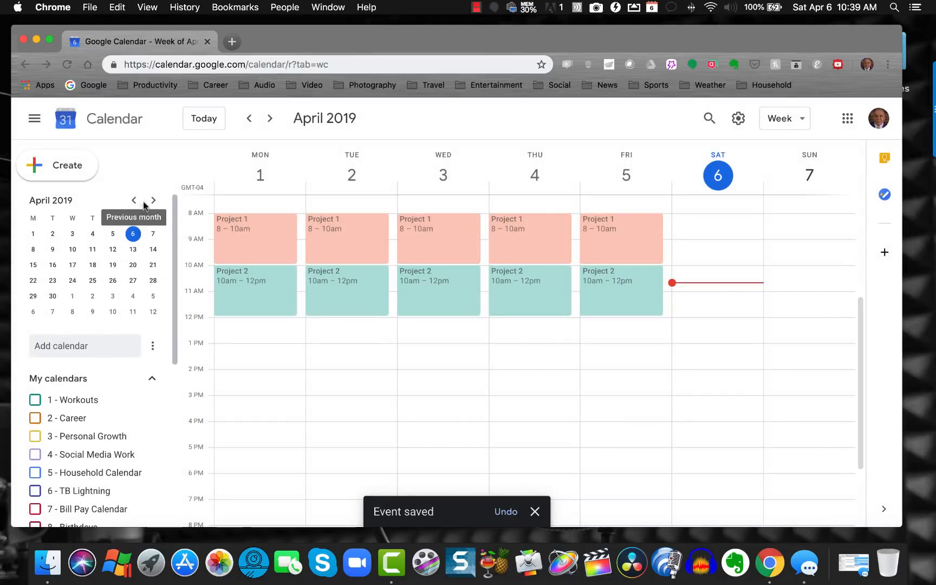
left_click(152, 348)
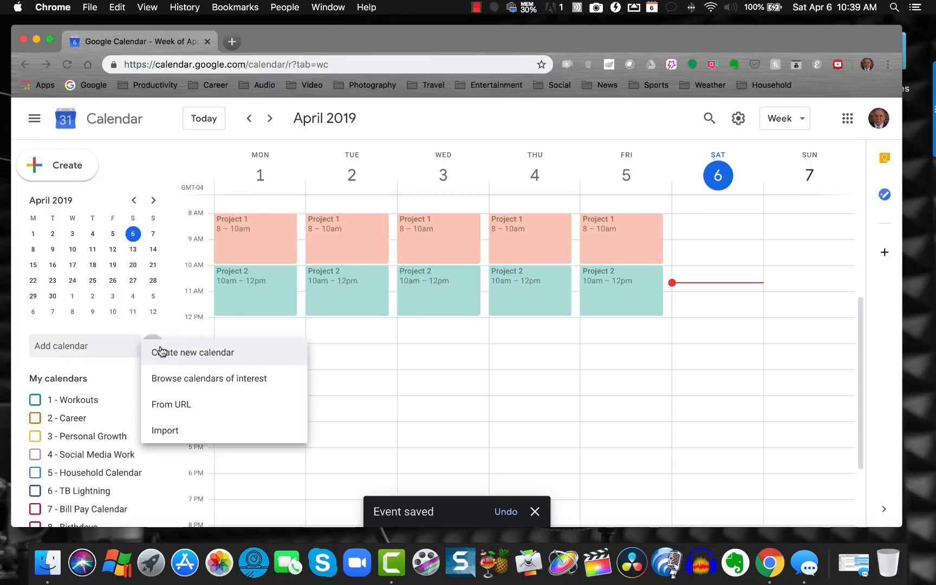
left_click(188, 355)
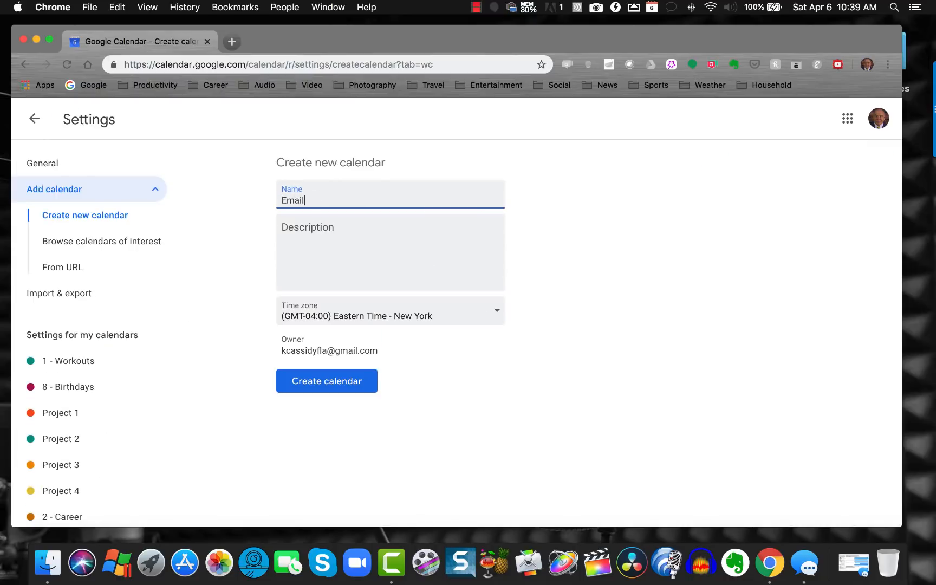
left_click(345, 380)
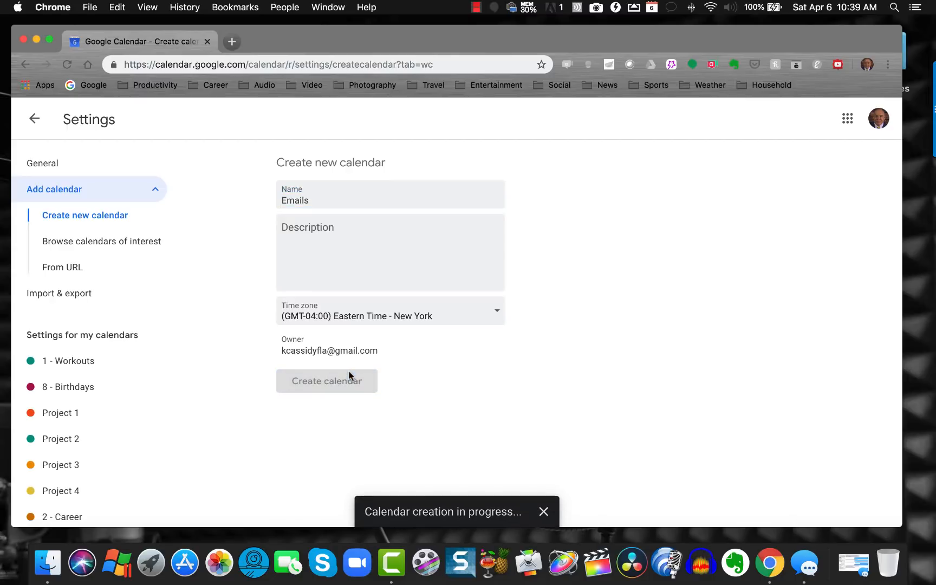
left_click(34, 119)
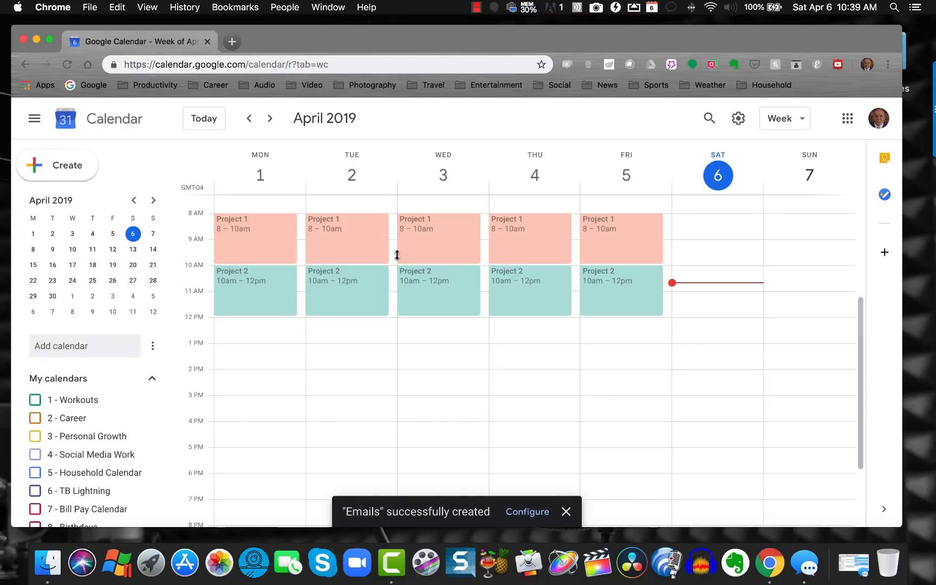
Step: Create an event titled Emails on Monday, April 1 from 12:00pm to 12:30pm in the Emails calendar and save it
left_click(261, 329)
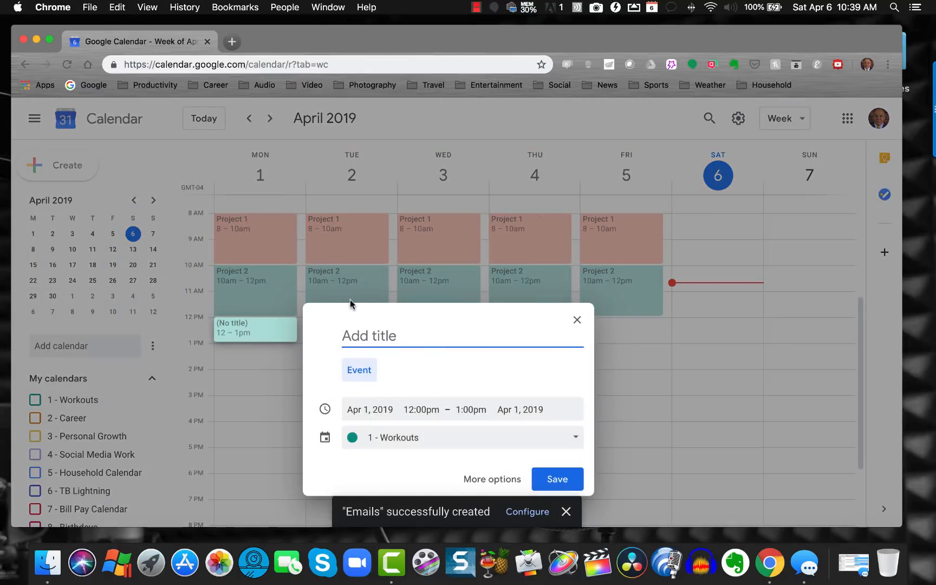
type("Emails")
left_click(470, 409)
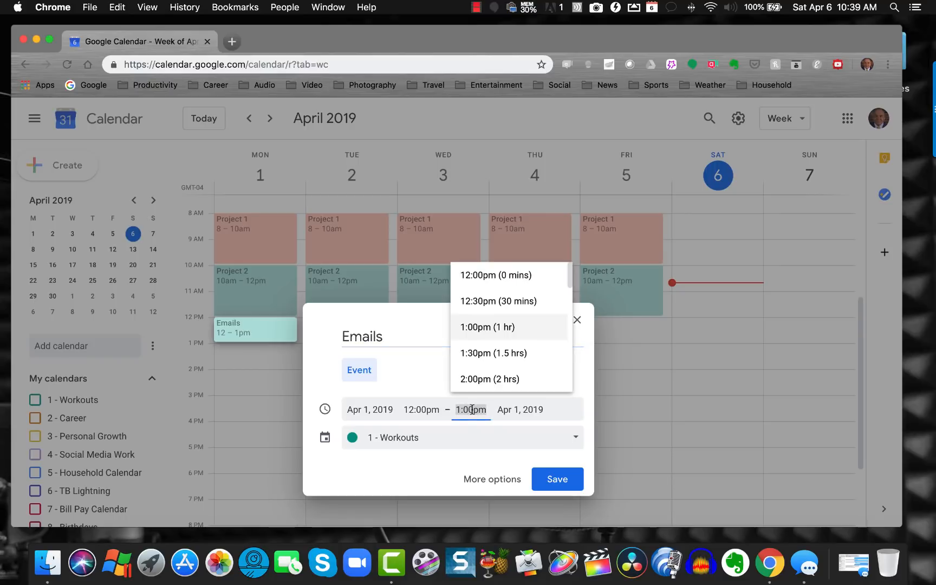
left_click(480, 301)
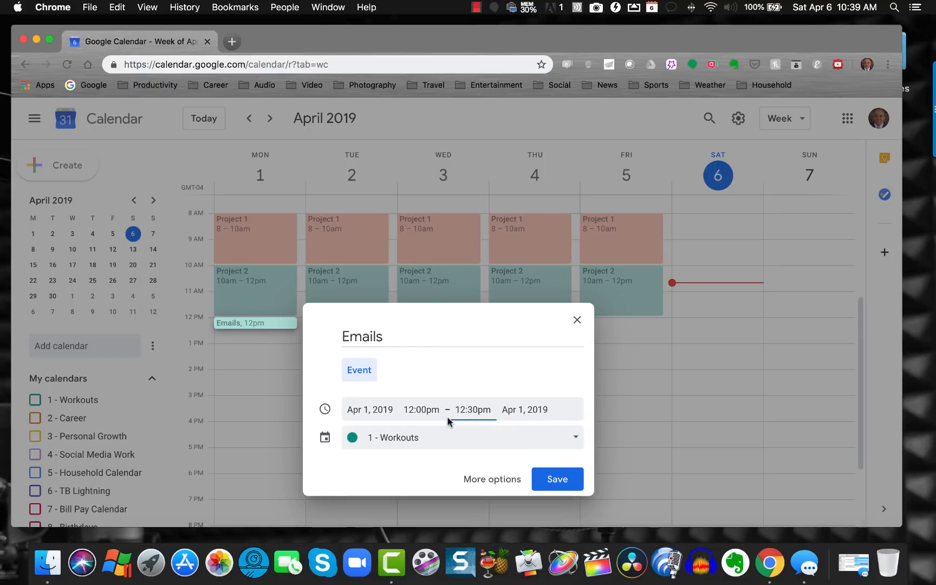
left_click(444, 437)
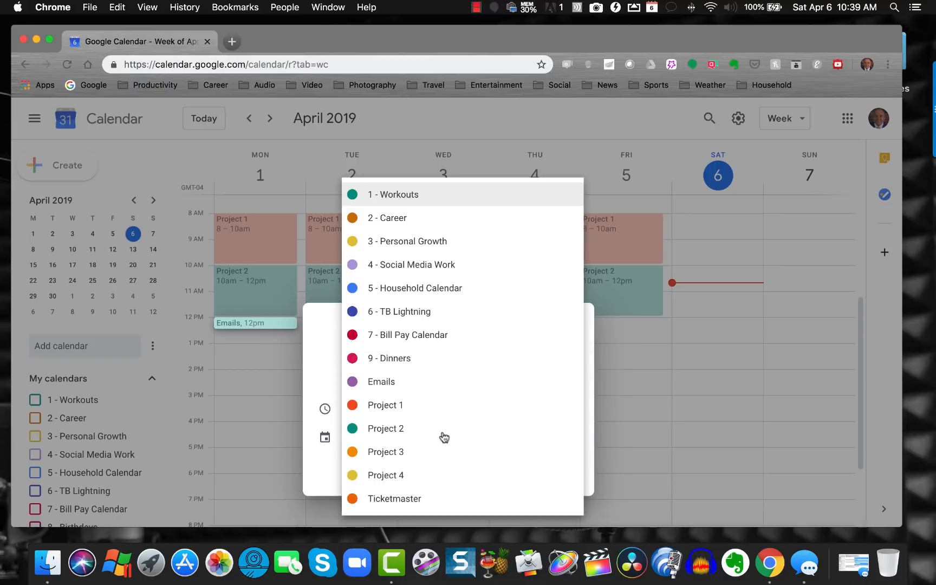
left_click(429, 381)
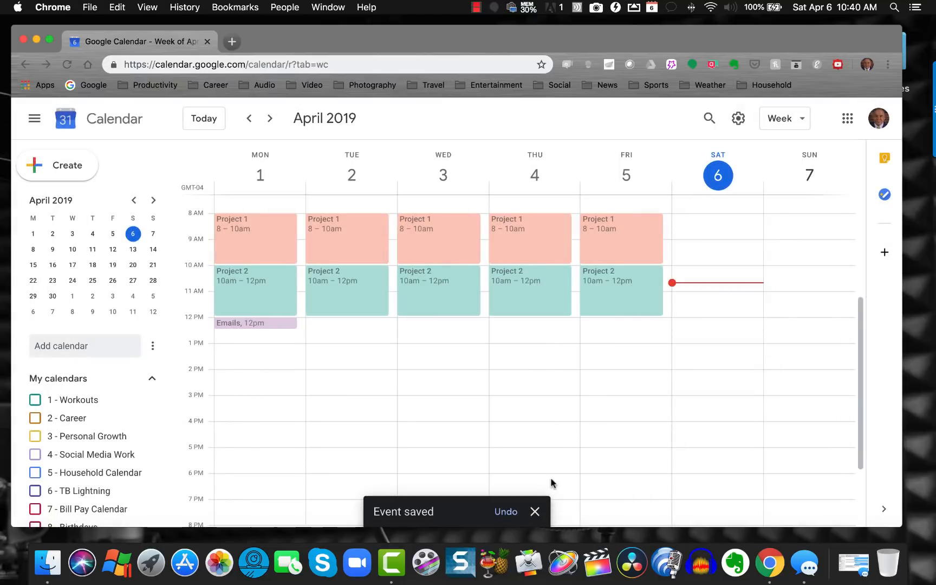
Step: Edit Monday's 12:00pm Emails event to repeat every weekday (Monday to Friday) and save the change
left_click(282, 323)
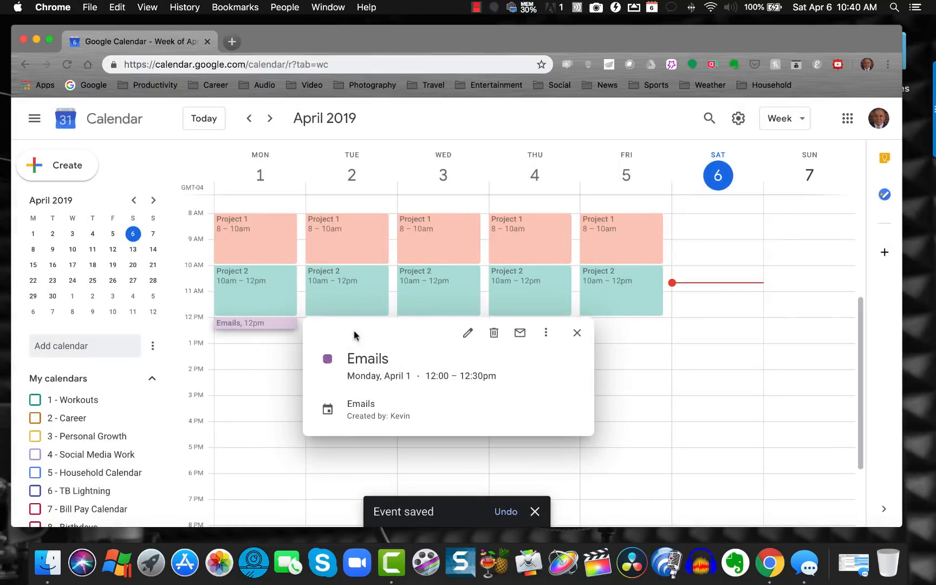
left_click(545, 332)
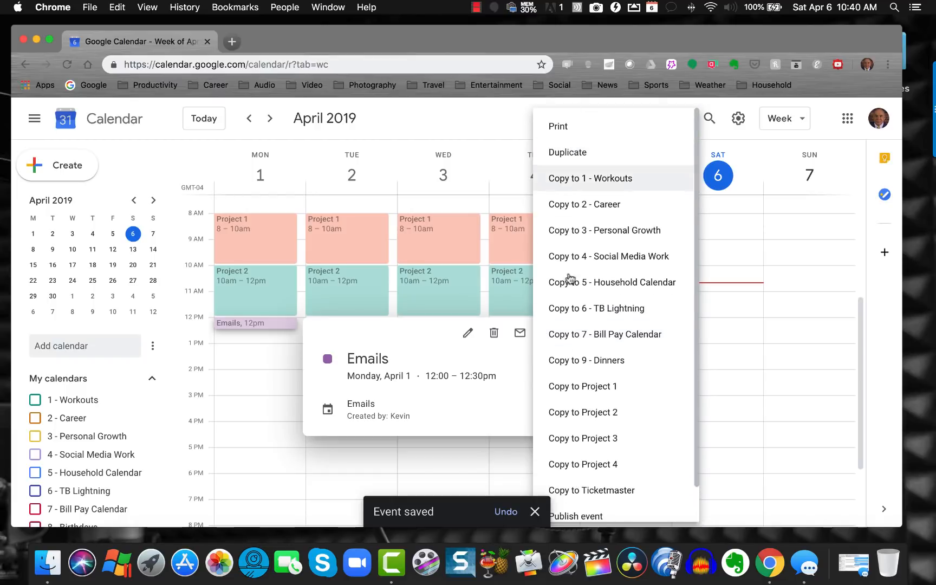
left_click(464, 335)
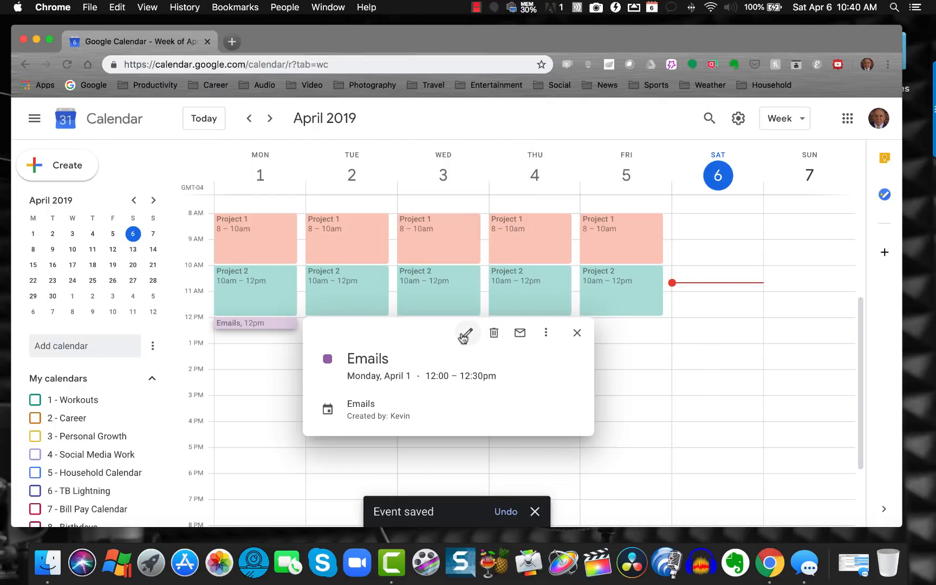
left_click(464, 334)
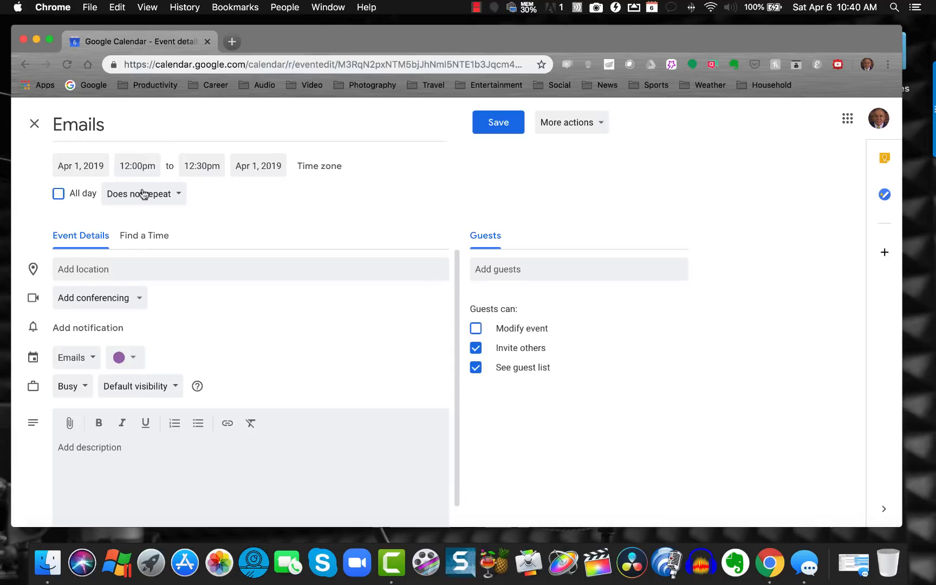
left_click(143, 194)
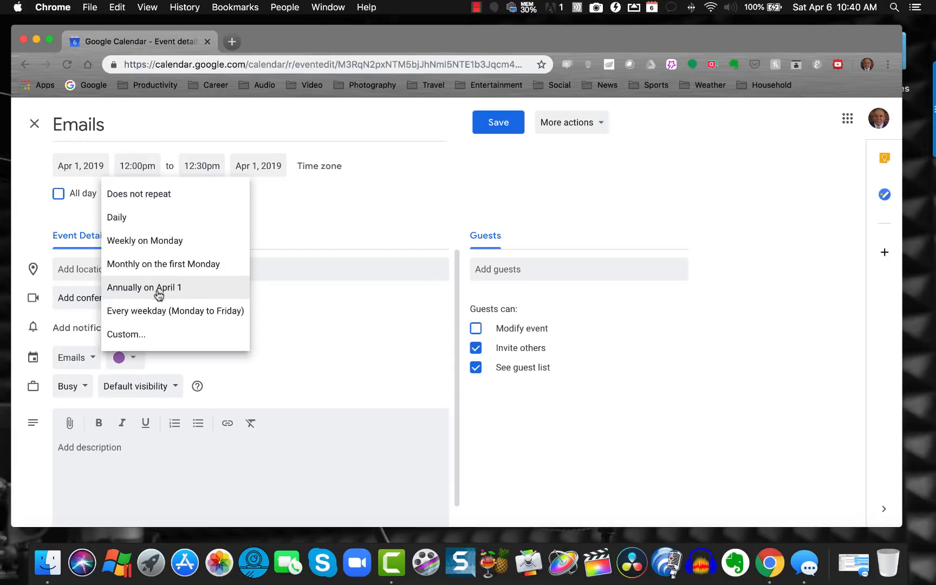
left_click(170, 310)
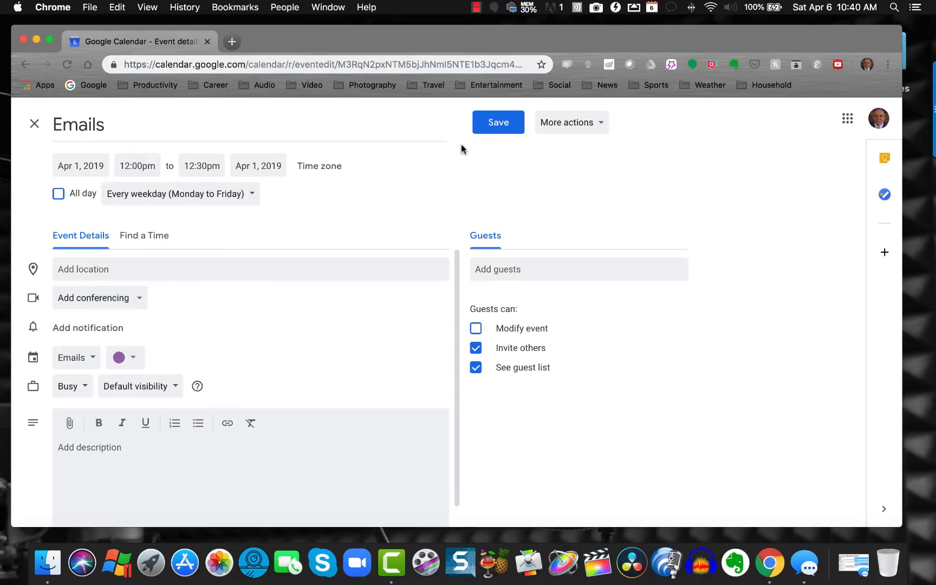
left_click(487, 129)
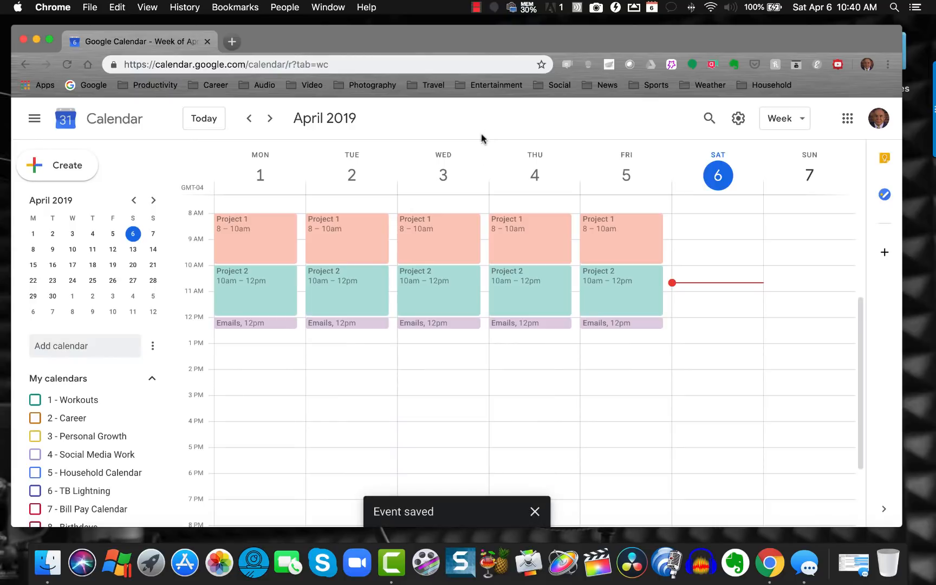
Step: Start a second event titled Emails on Monday, April 1 from 4:00pm to 4:30pm and assign it to the Emails calendar
scroll(379, 355, "down", 2)
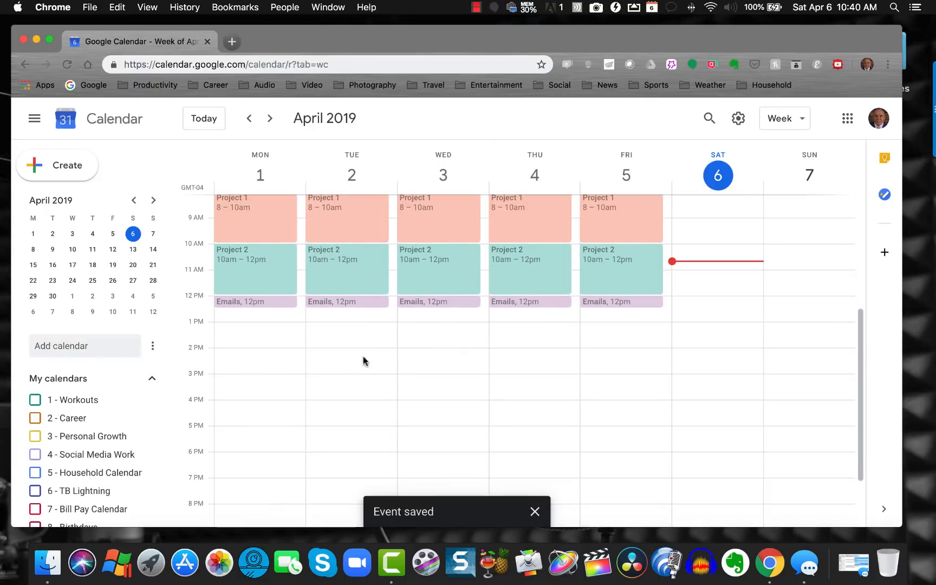
left_click(250, 416)
type("E")
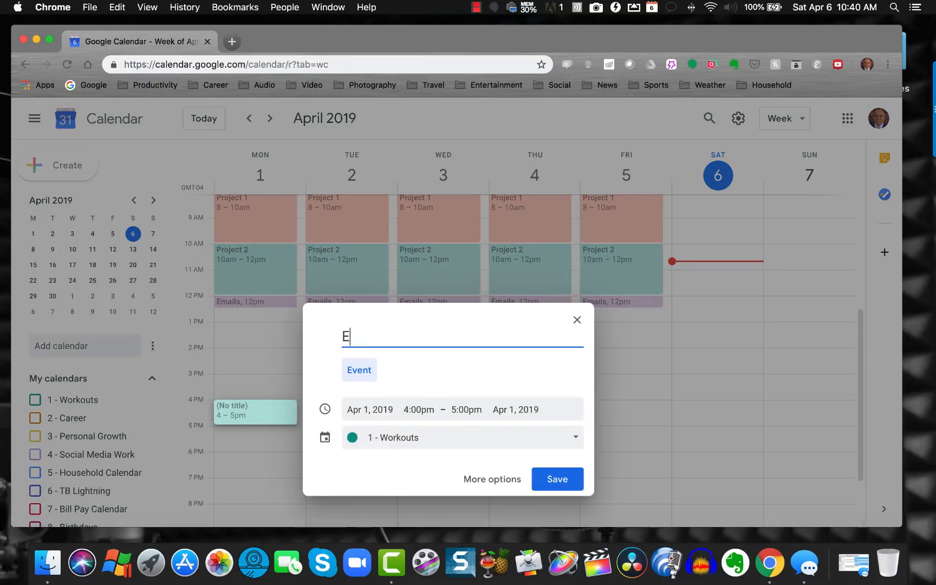
type("mails")
left_click(474, 409)
left_click(473, 299)
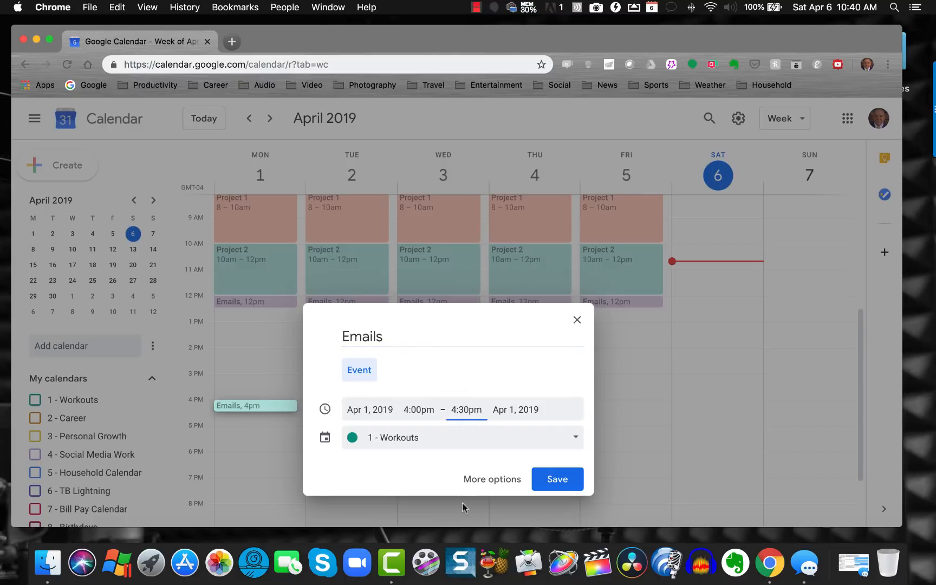
left_click(407, 439)
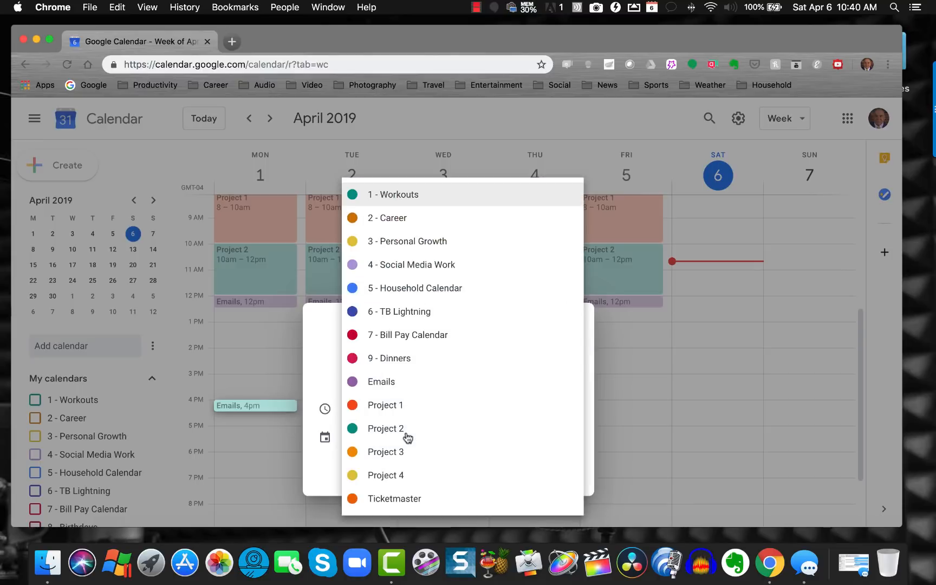
left_click(403, 380)
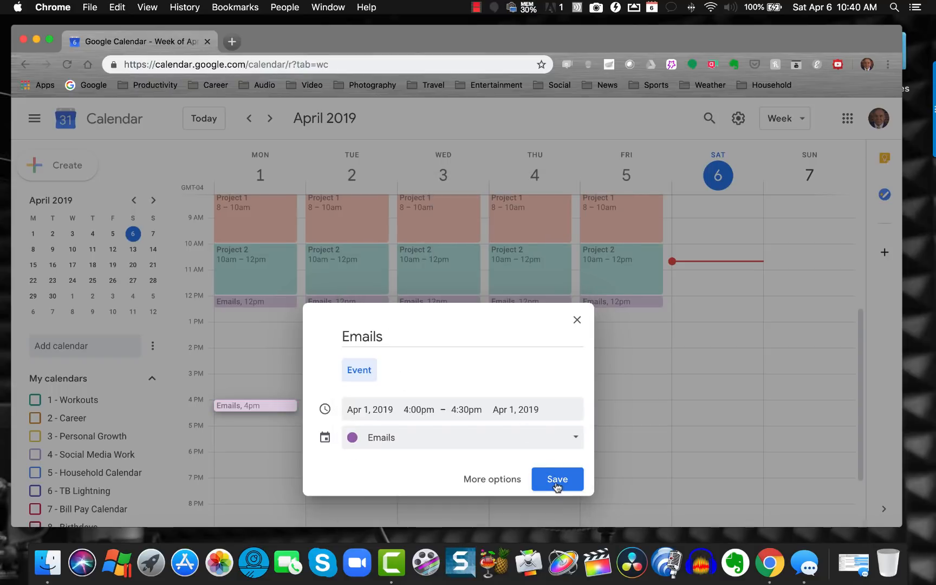
Step: Set Monday's 4:00pm Emails event to repeat every weekday (Monday to Friday) and save it
left_click(495, 477)
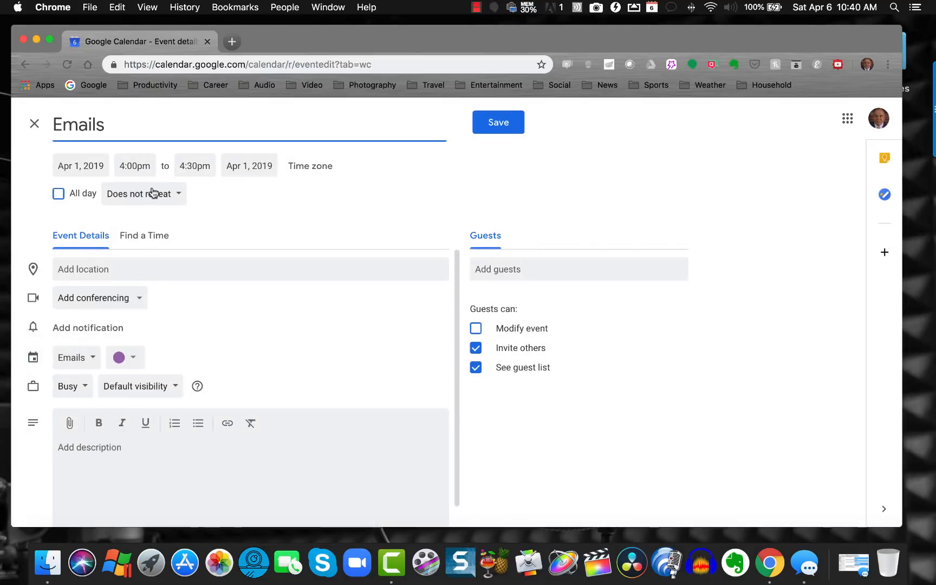
left_click(153, 193)
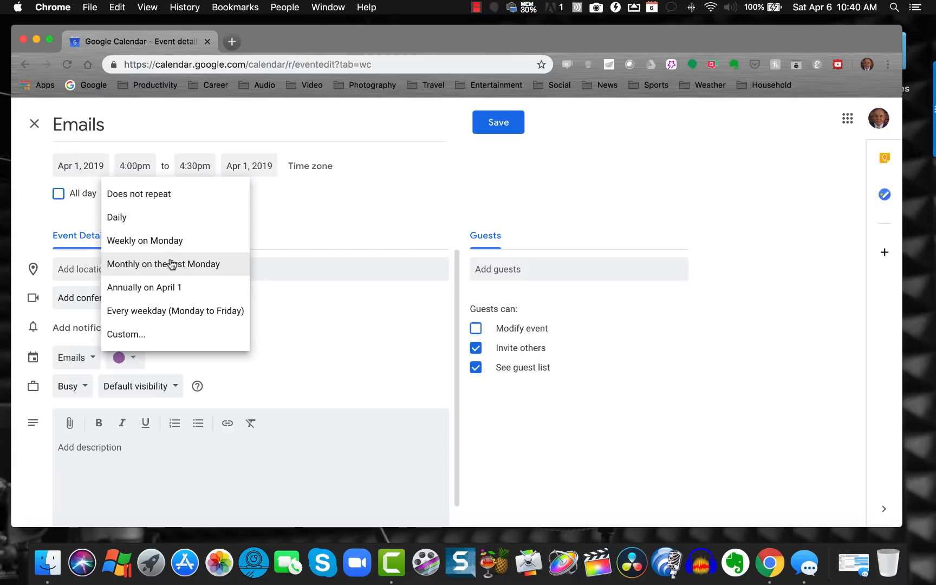
left_click(176, 310)
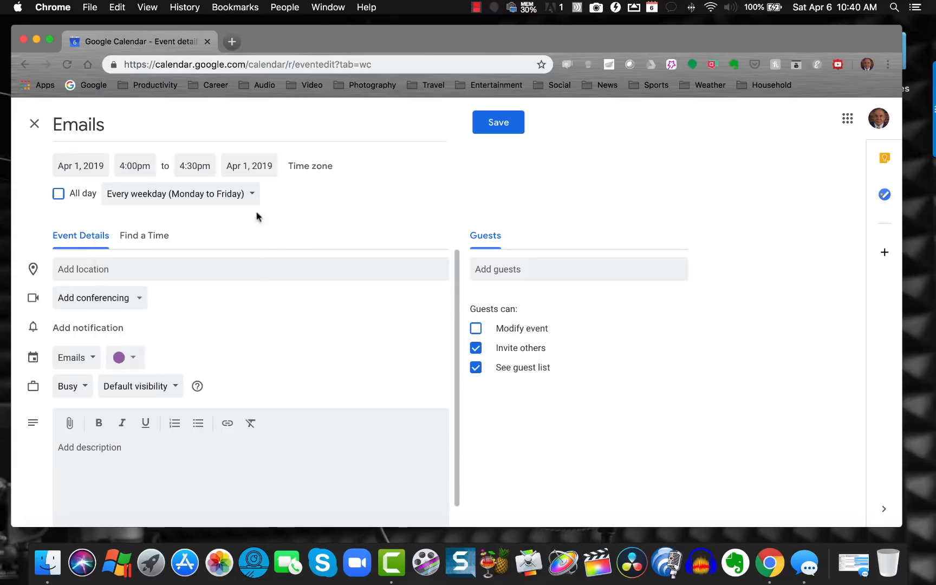
left_click(497, 122)
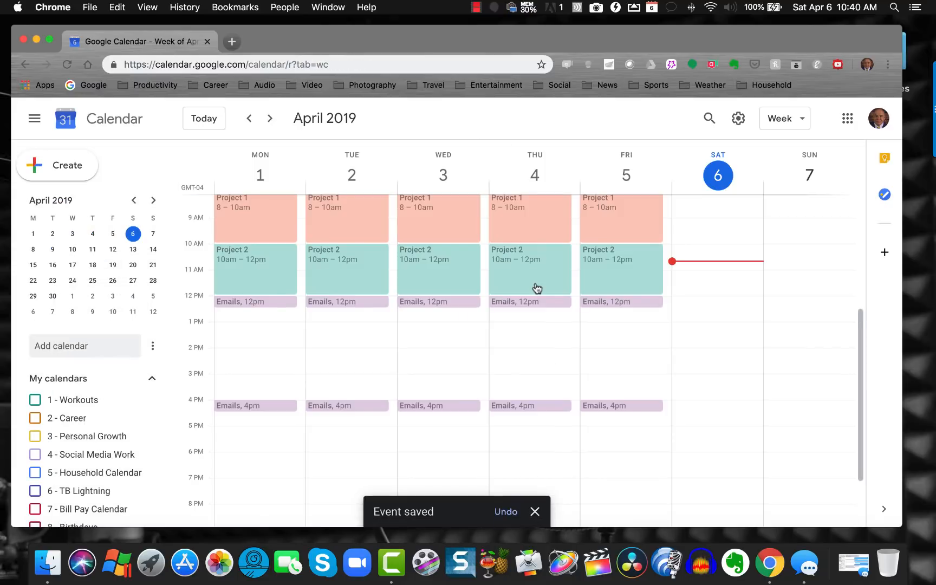
Step: Start an event titled Project 3 on Monday, April 1 from 1:00pm to 3:00pm and assign it to the Project 3 calendar
left_click(258, 329)
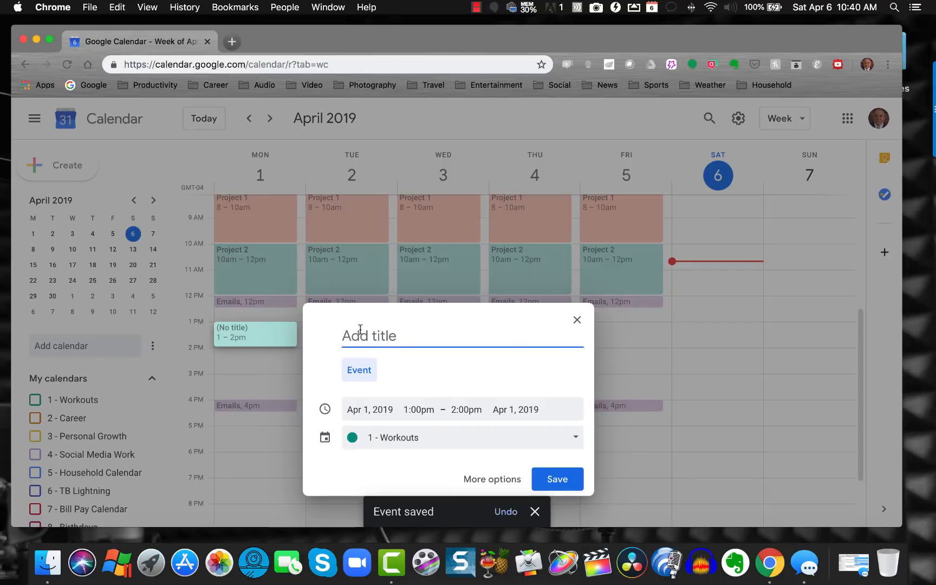
type("Project 3")
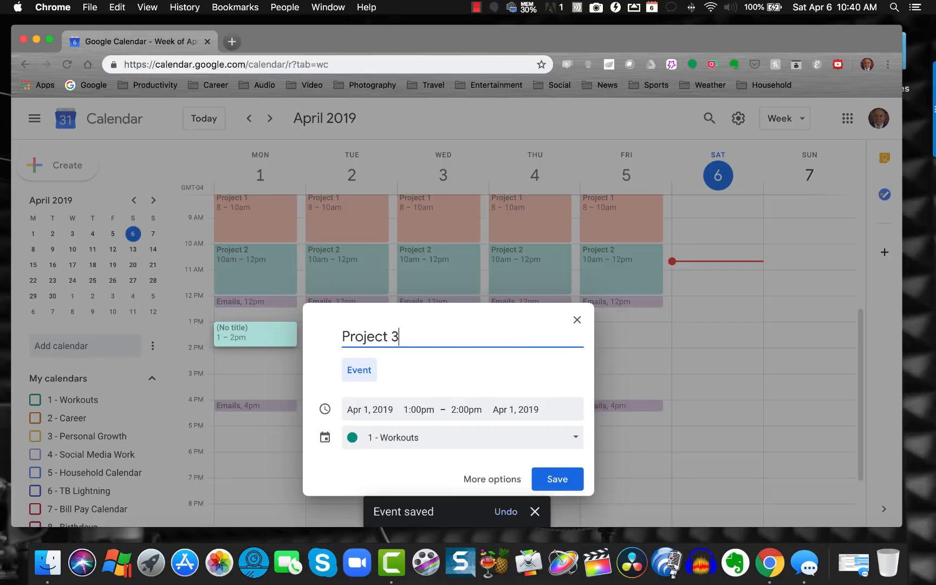
left_click(464, 410)
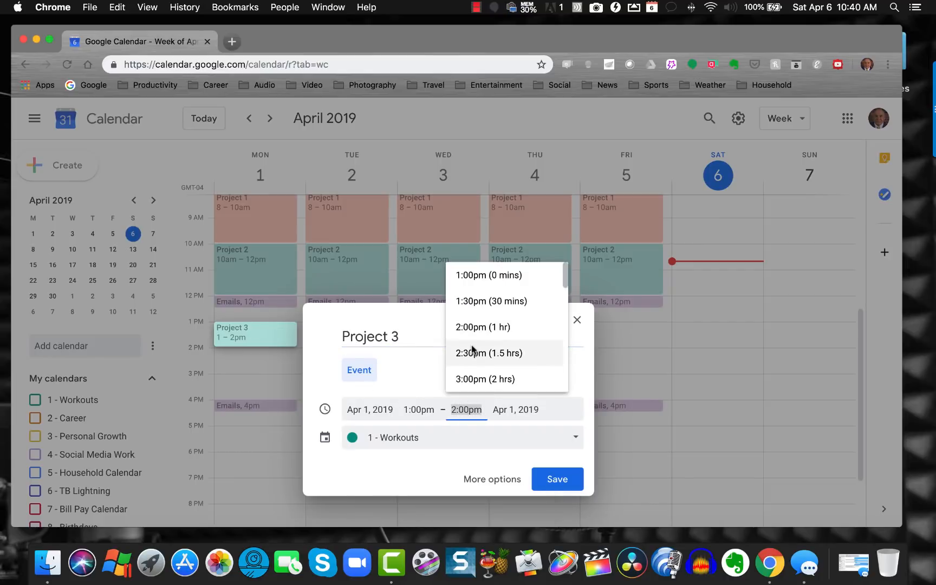
left_click(475, 379)
left_click(460, 439)
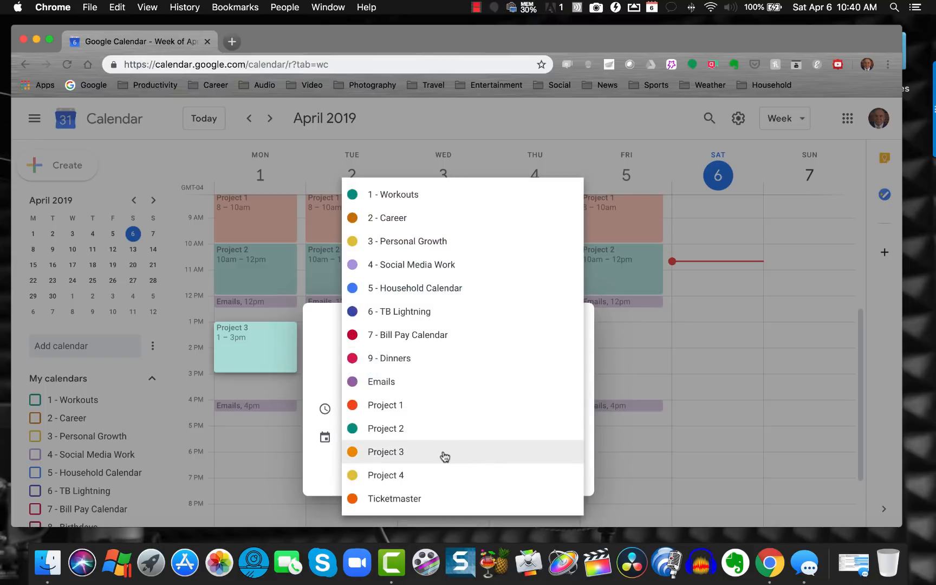
left_click(444, 457)
Step: Set the Project 3 event to repeat every weekday (Monday to Friday) and save it
left_click(496, 482)
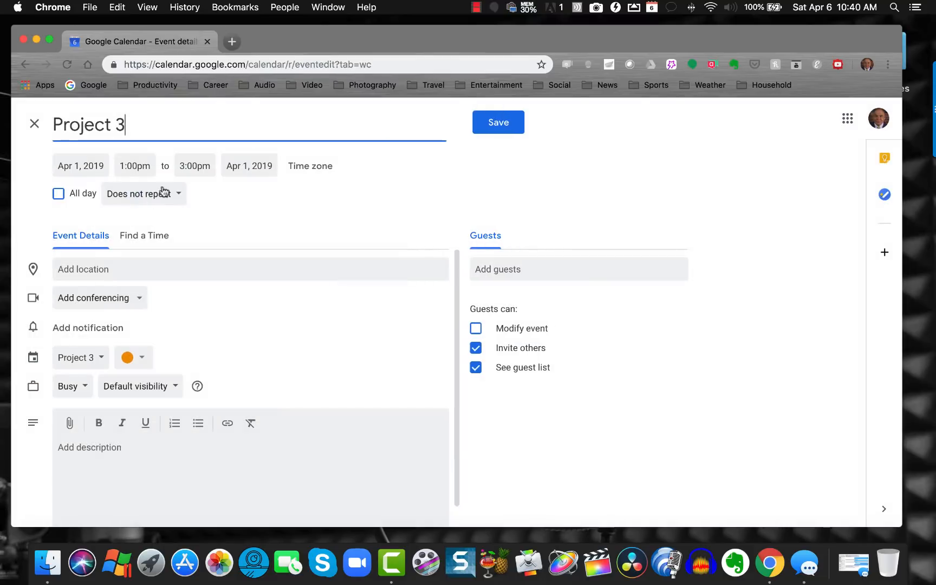
left_click(172, 193)
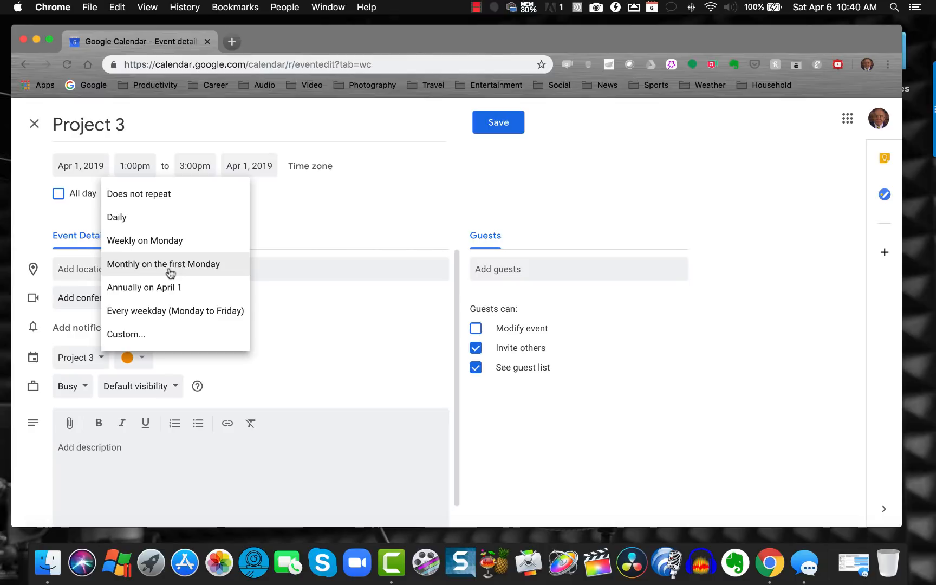
left_click(174, 309)
left_click(498, 122)
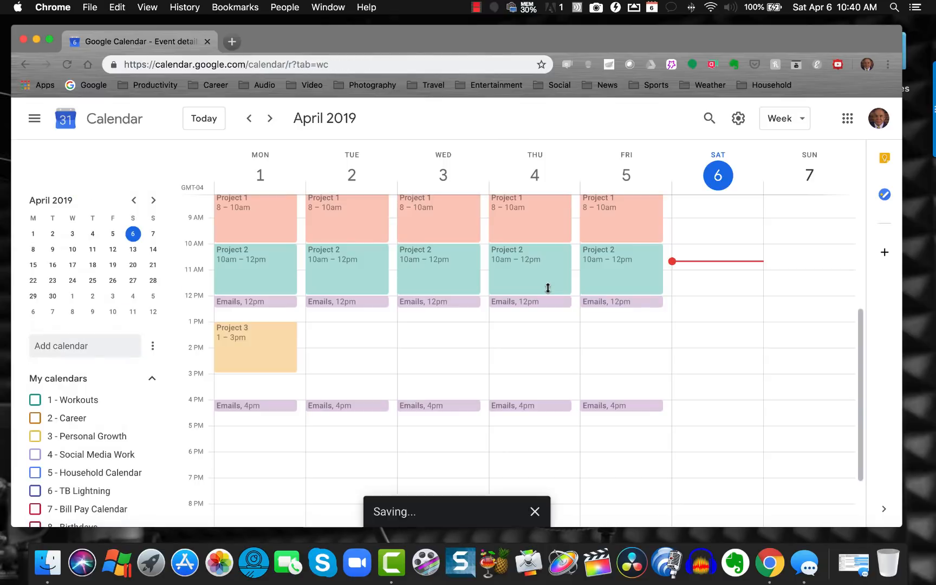
Step: Save a weekday-repeating Project 4 event from 3:00pm to 4:00pm, starting April 1, in the 1 - Workouts calendar and hide that calendar
left_click(247, 386)
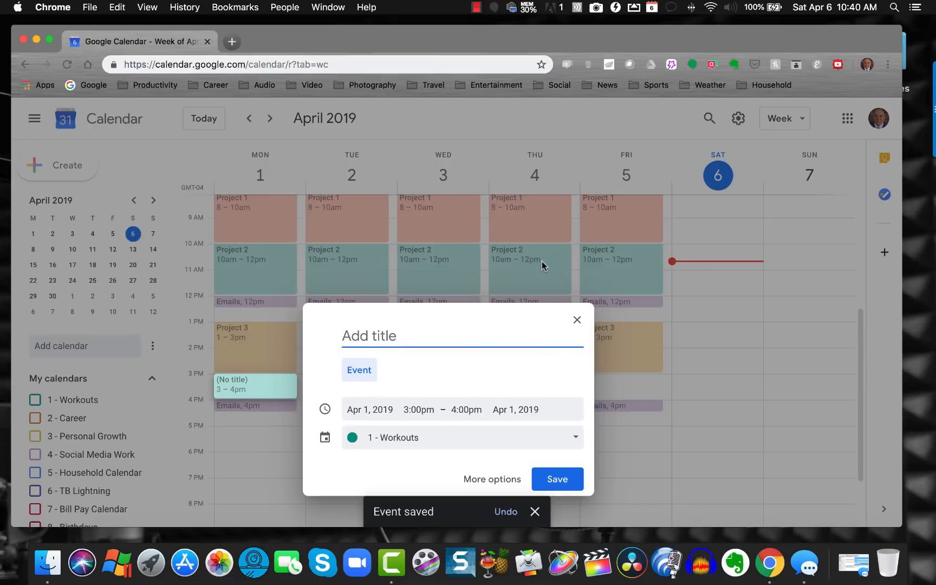
type("Project 4")
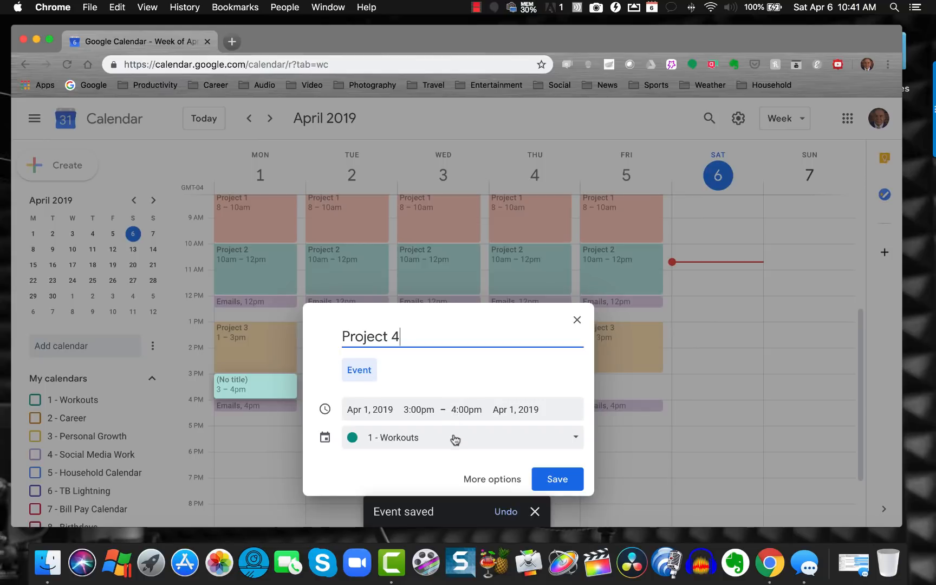
left_click(493, 479)
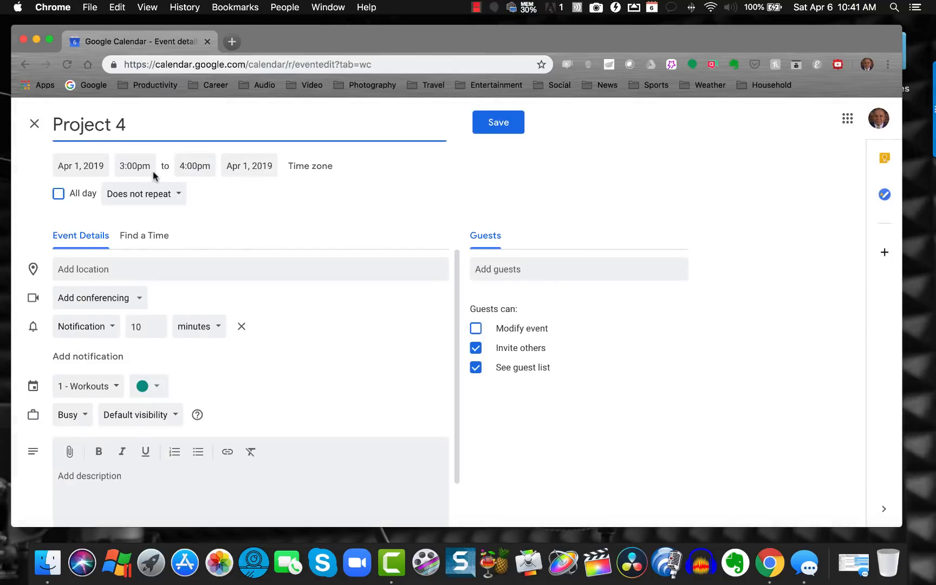
left_click(156, 194)
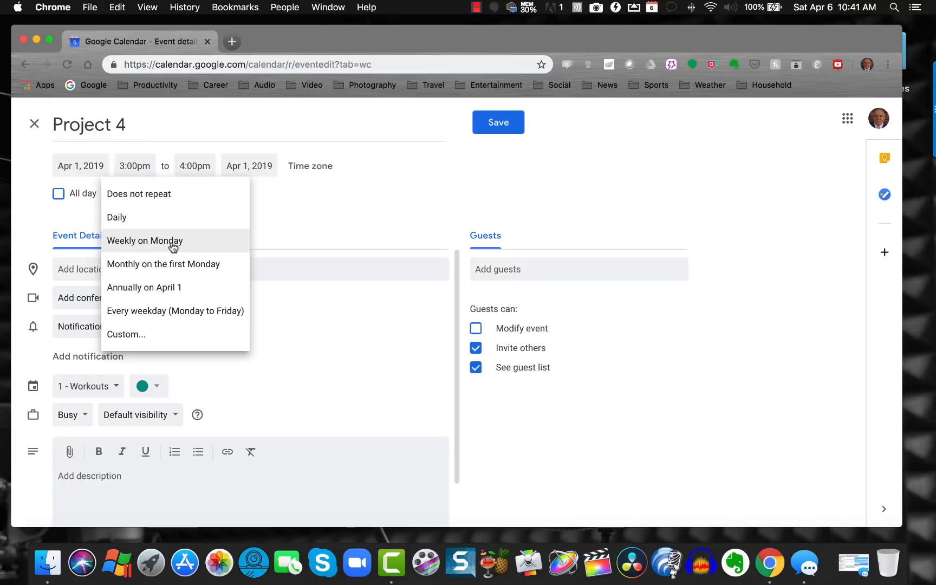
left_click(194, 312)
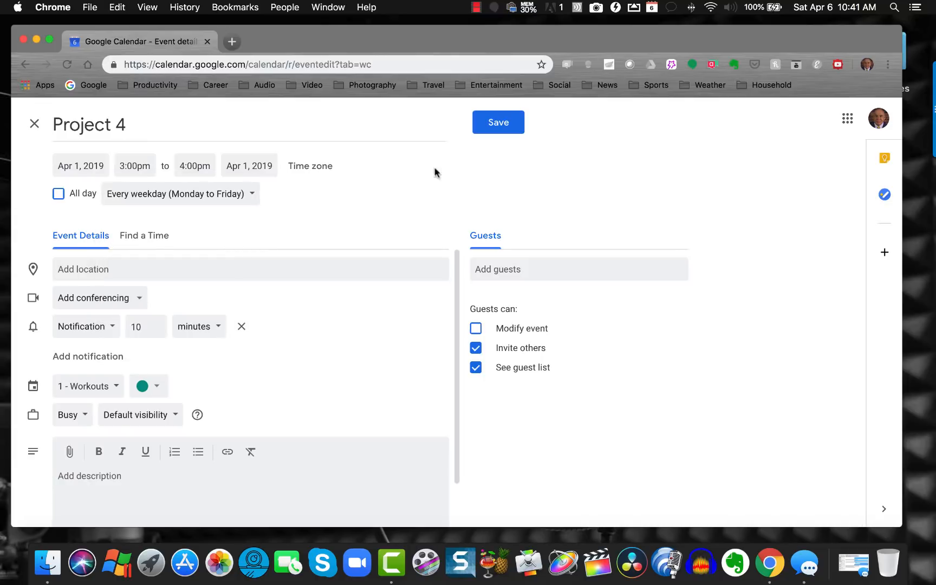
left_click(486, 125)
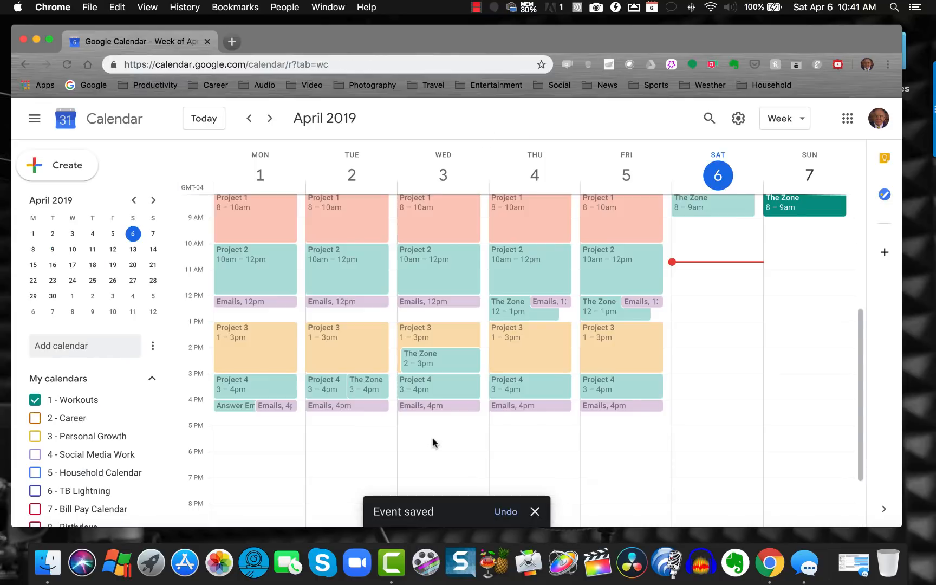
left_click(35, 399)
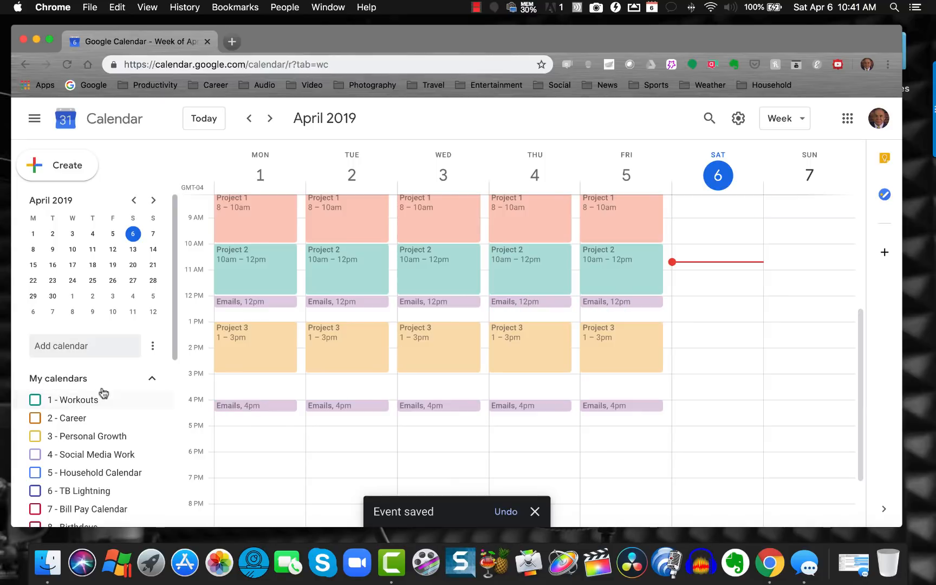
Step: Start an event titled Project 4 on Monday, April 1 from 3:00pm to 4:00pm and assign it to the Project 4 calendar
left_click(258, 386)
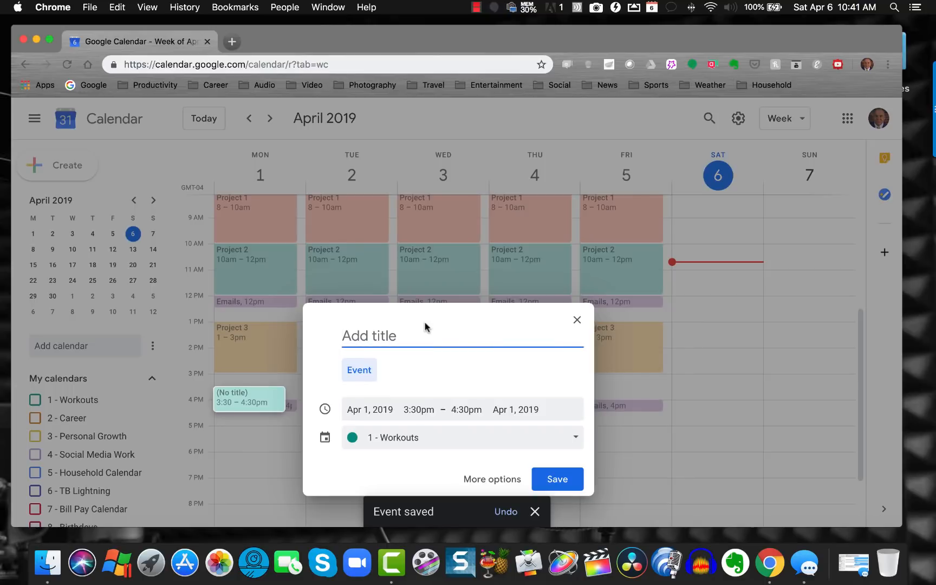
type("Pr")
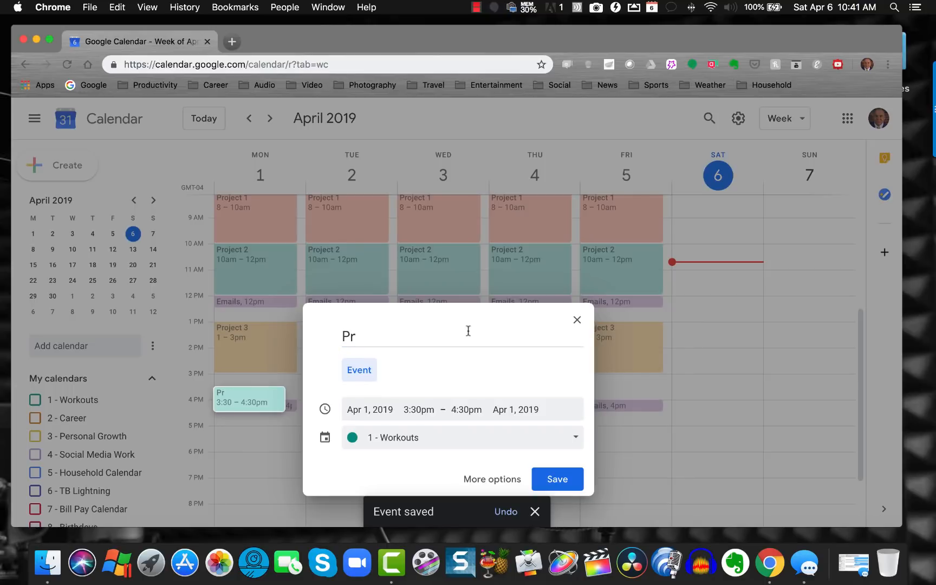
left_click(411, 334)
type("oject 4")
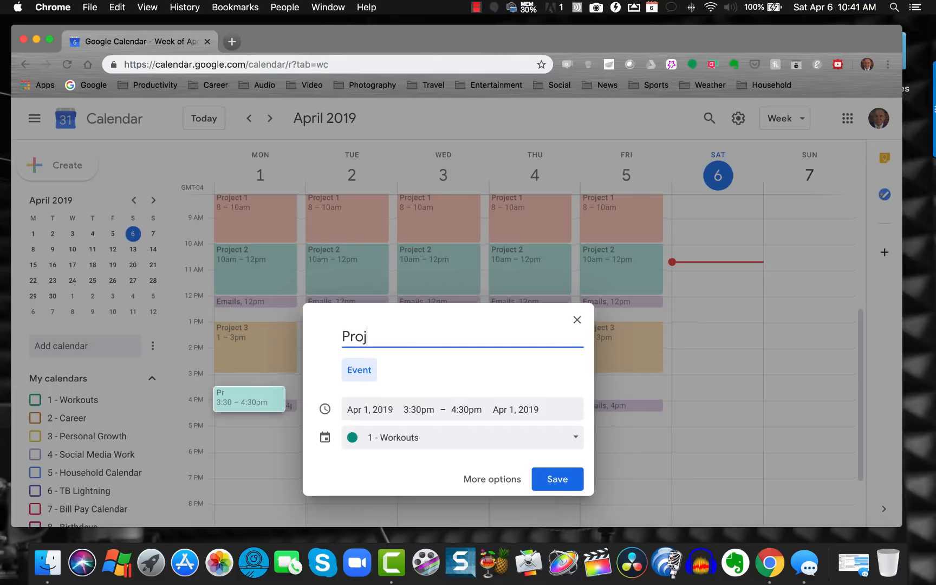
left_click(429, 407)
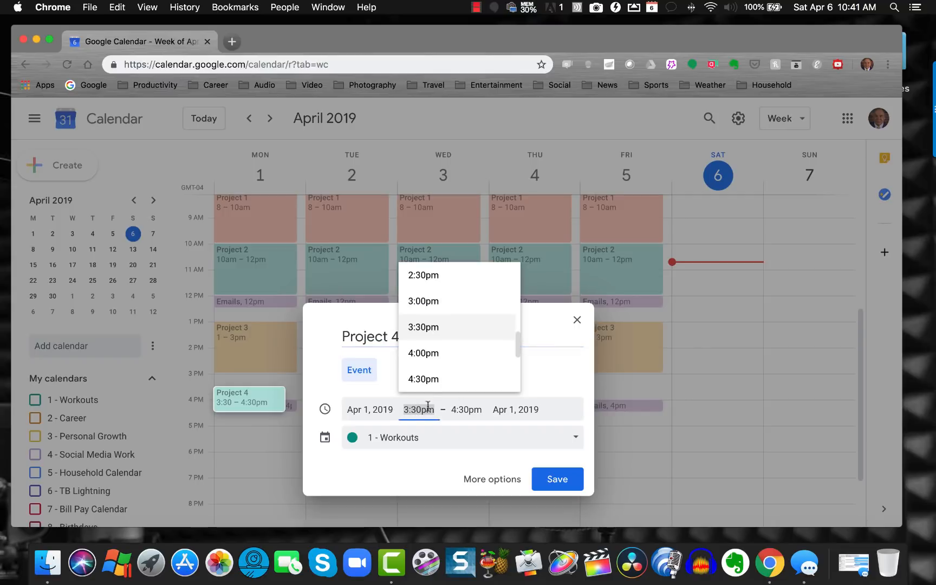
left_click(436, 304)
left_click(446, 438)
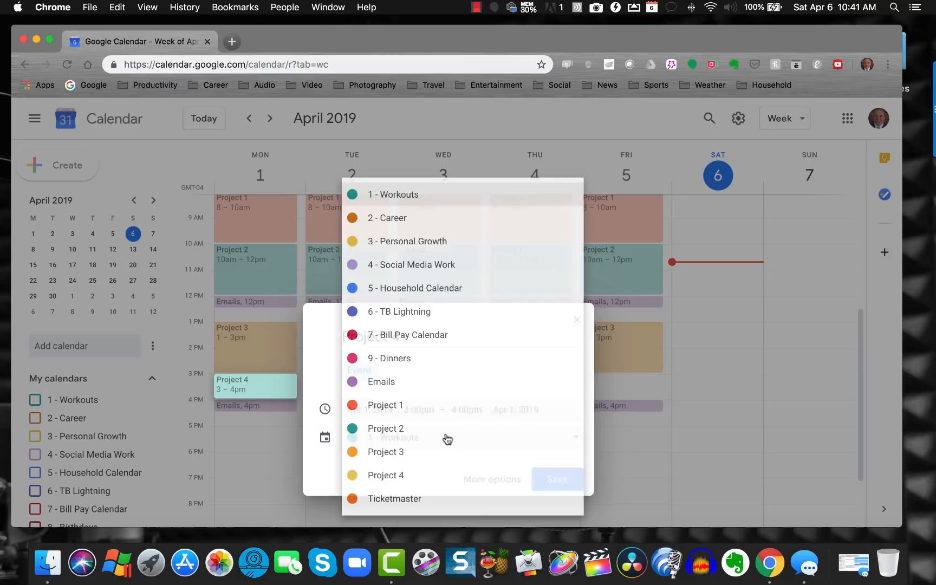
left_click(422, 474)
Step: Set the event in the Project 4 calendar to repeat every weekday (Monday to Friday) and save it
left_click(473, 479)
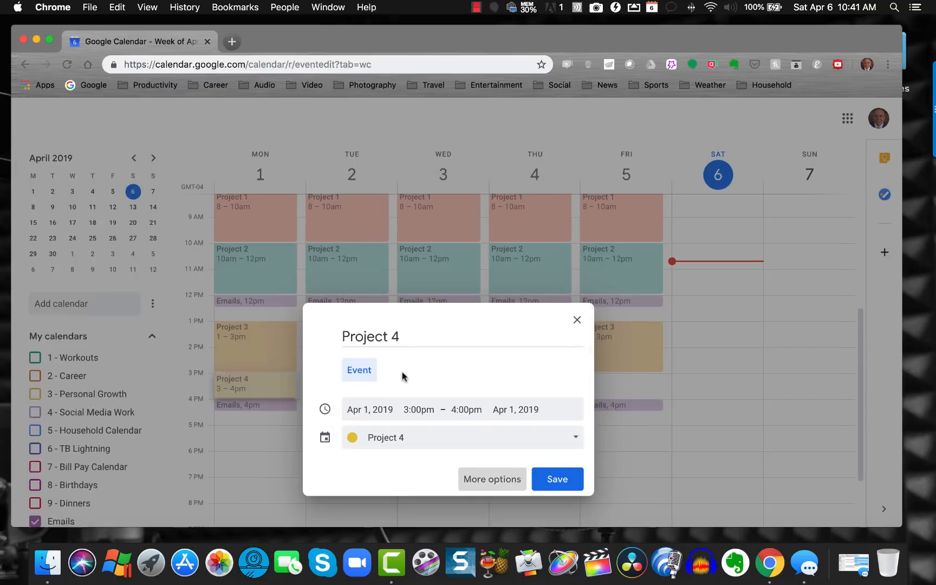
left_click(181, 192)
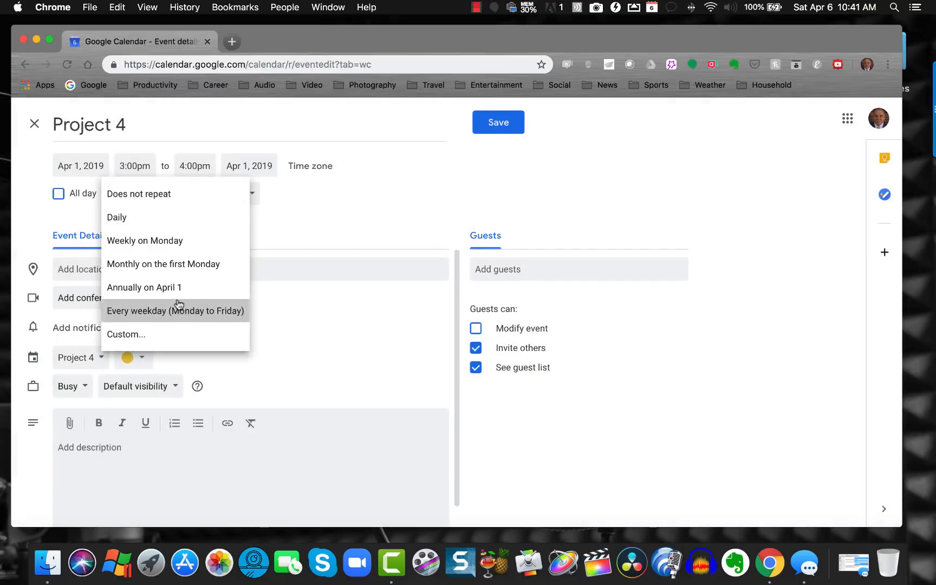
left_click(179, 310)
left_click(511, 126)
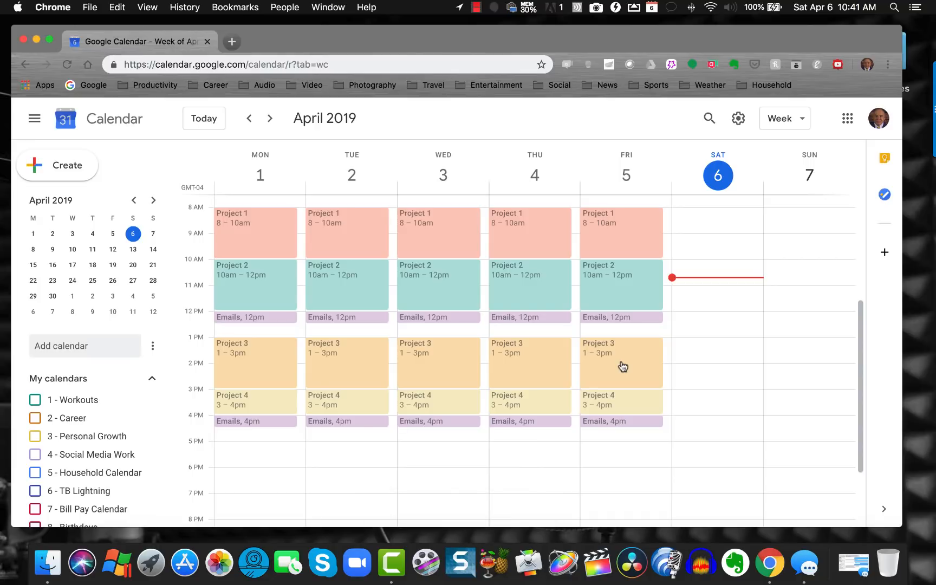
scroll(601, 336, "up", 2)
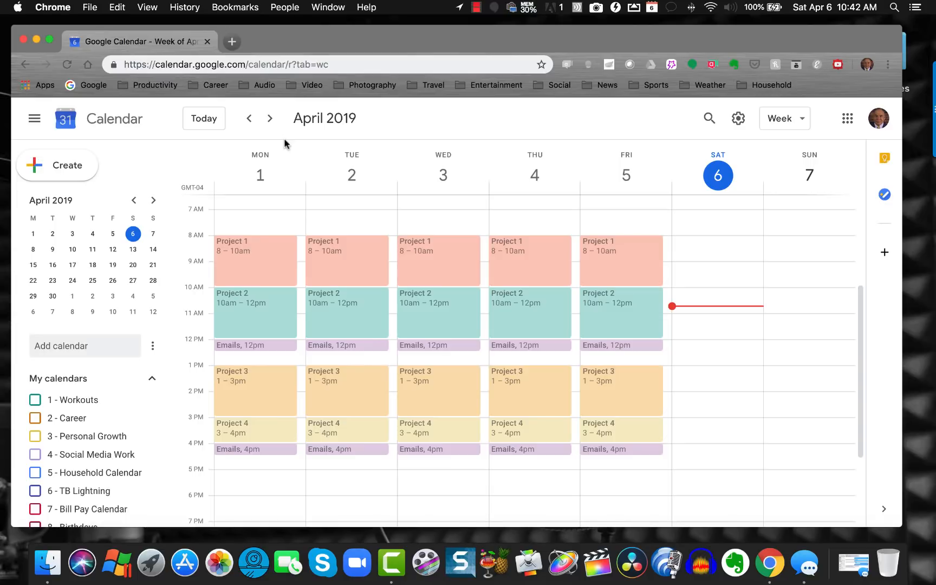
scroll(554, 287, "up", 1)
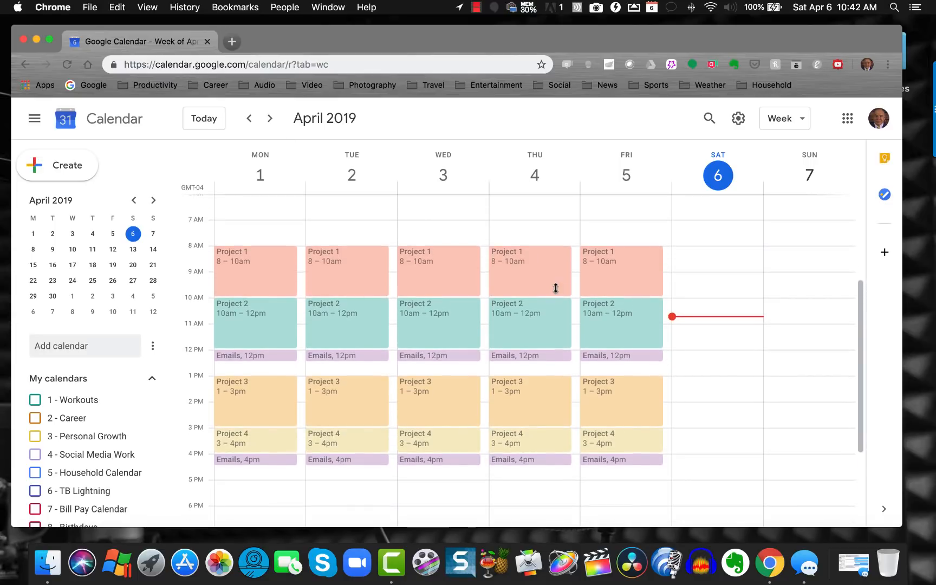